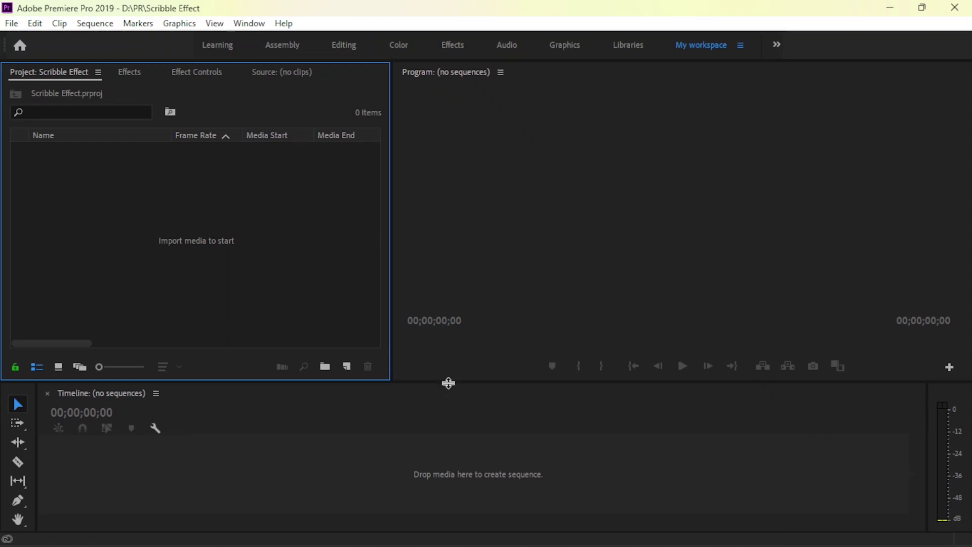
Step: Import the stock video Pexels Videos 1526909.mp4 into the project
double_click(206, 200)
scroll(71, 191, "down", 3)
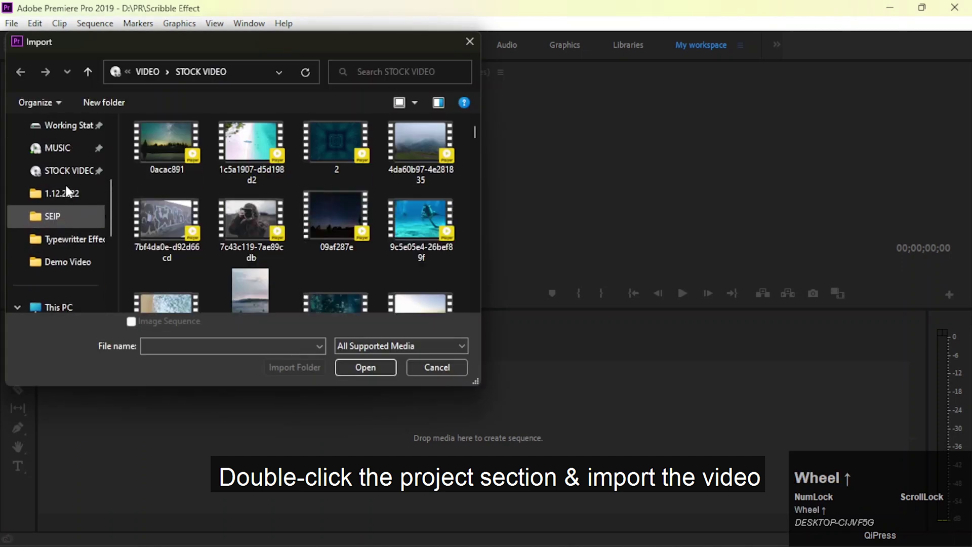
scroll(65, 190, "up", 2)
scroll(66, 191, "up", 4)
left_click(65, 193)
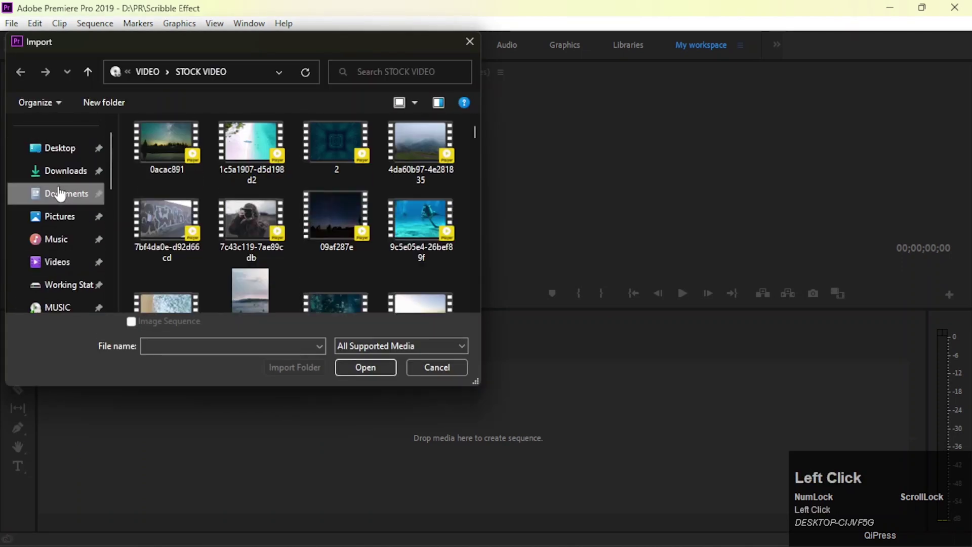
double_click(257, 167)
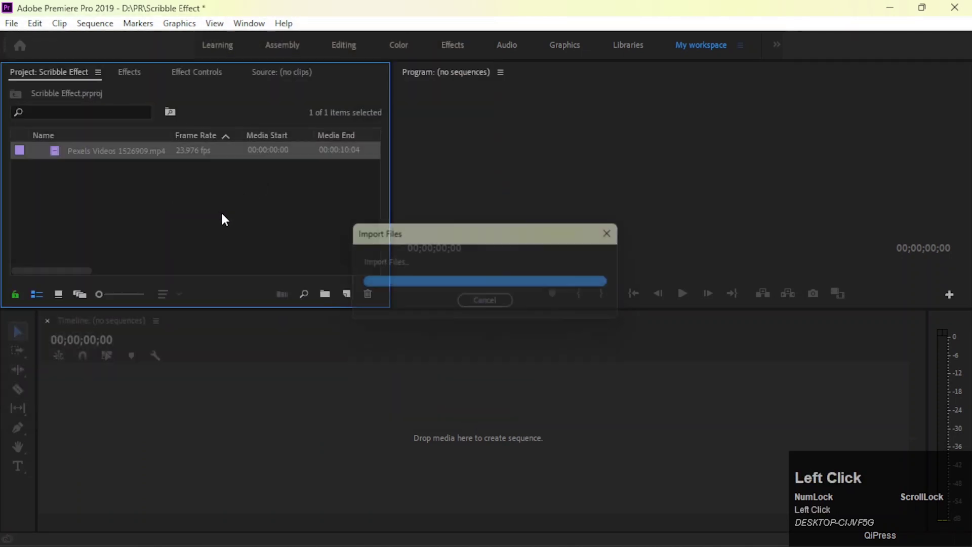
Step: Create a new sequence with the default settings and place the seal video at the start of V1, keeping the existing sequence settings
left_click(346, 293)
left_click(375, 314)
left_click(588, 509)
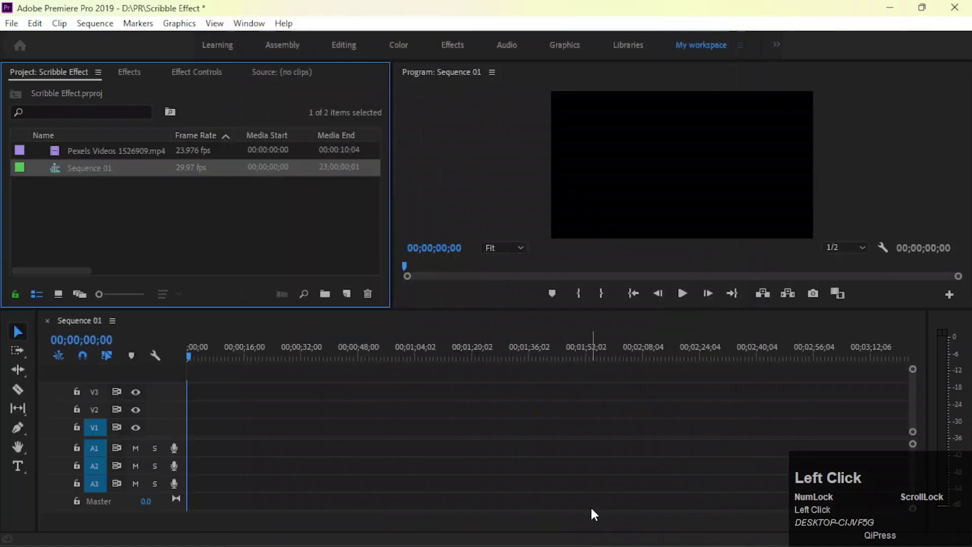
left_click_drag(113, 150, 213, 427)
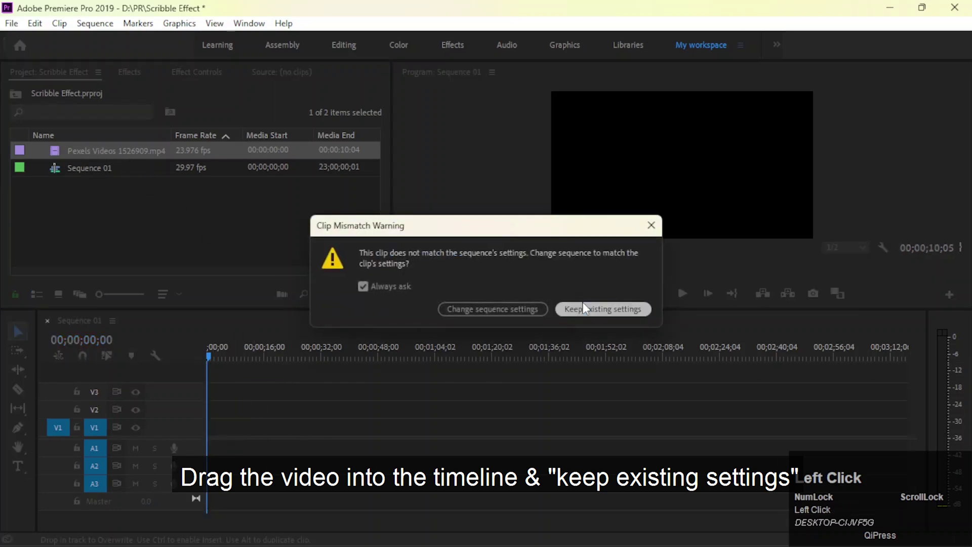
left_click(583, 307)
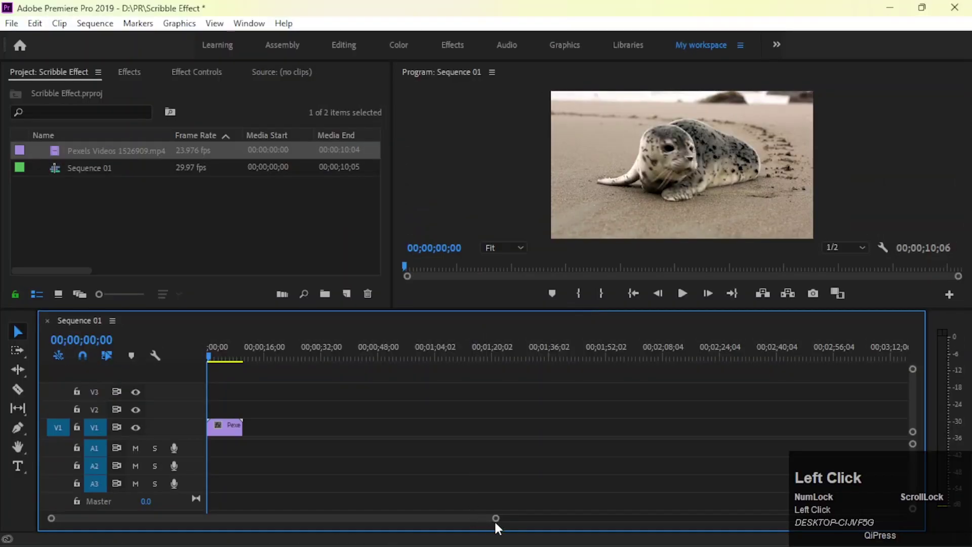
Step: Preview the clip and add a sequence marker at 00;00;04;18 for the scribble effect
left_click_drag(494, 521, 375, 520)
key("space")
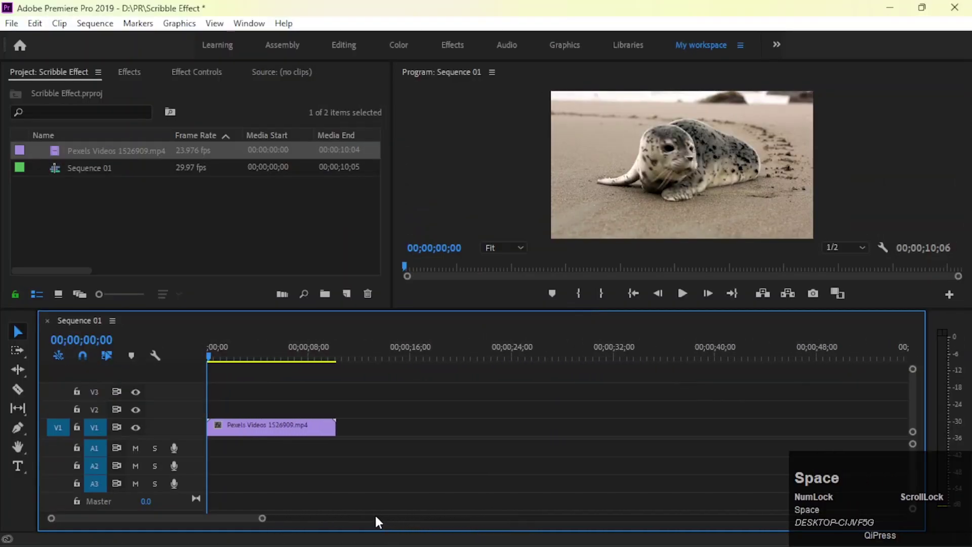
key("space")
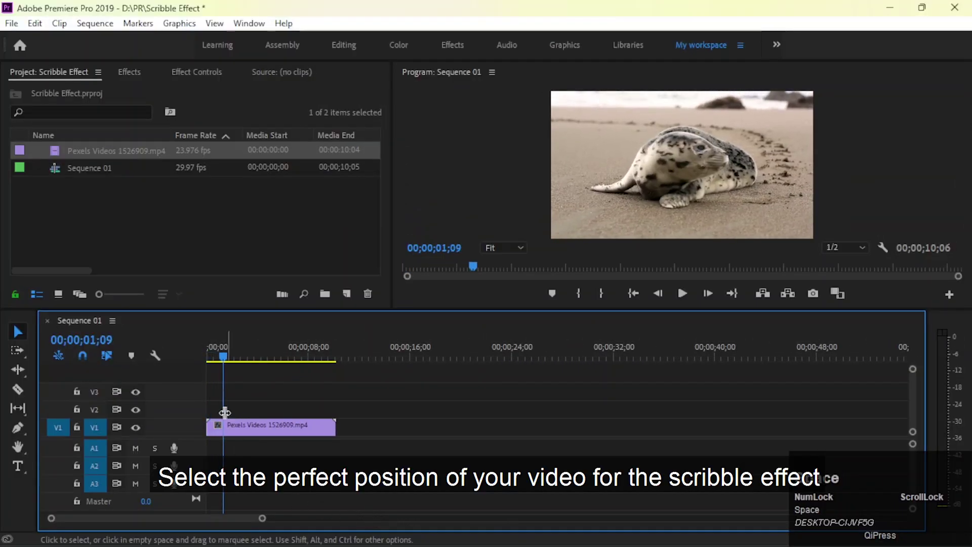
left_click_drag(225, 356, 266, 351)
key("m")
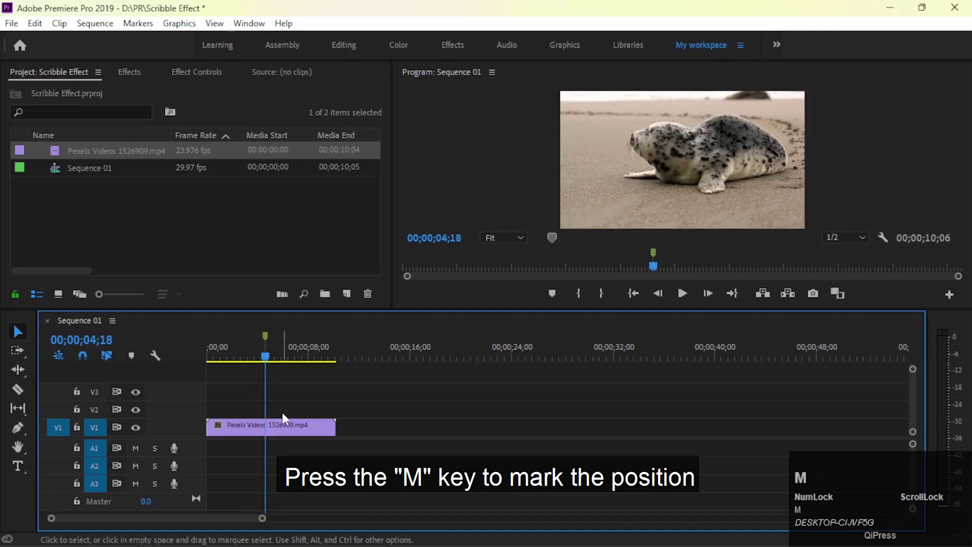
Step: Draw a thin horizontal bar with the Rectangle tool just in front of the seal's nose at the marker
left_click_drag(434, 310, 405, 369)
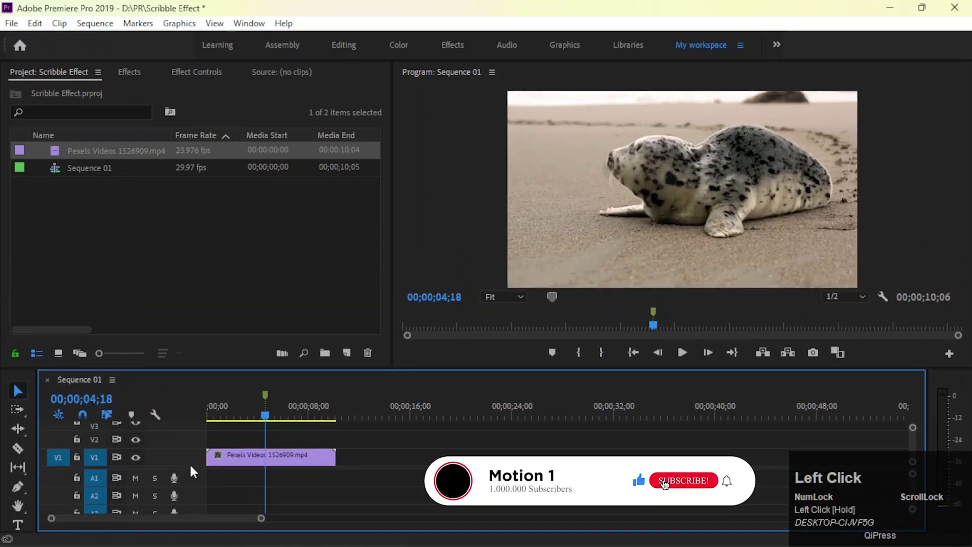
left_click_drag(184, 487, 189, 507)
left_click_drag(258, 415, 263, 414)
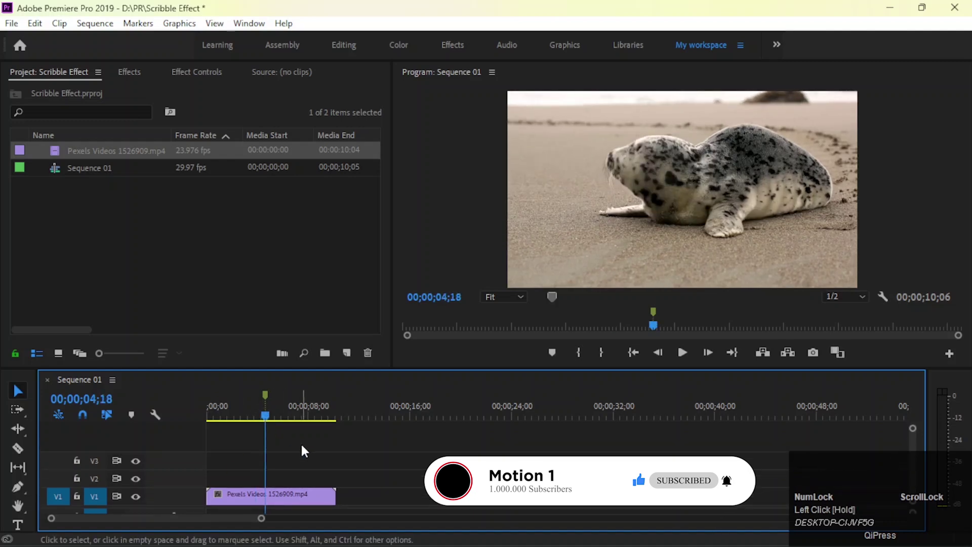
left_click(17, 490)
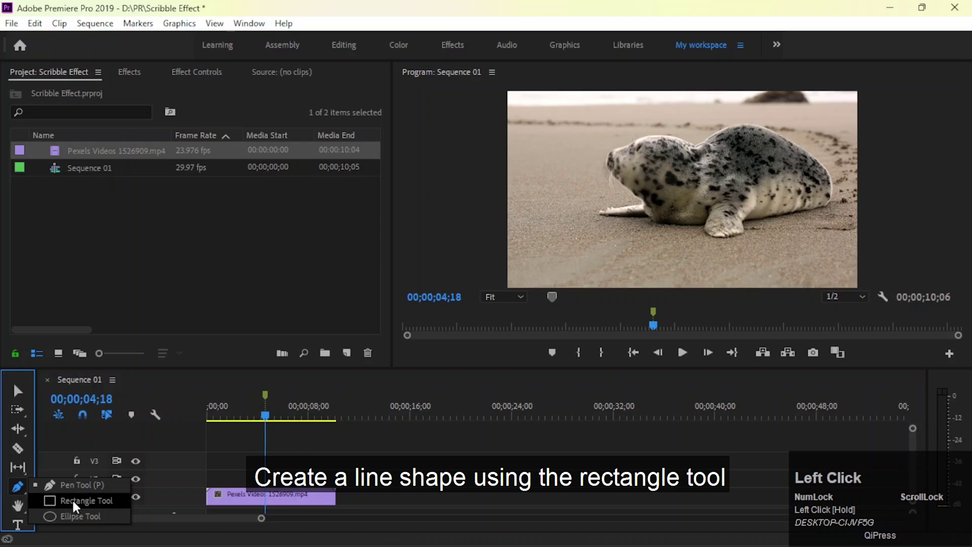
left_click(48, 499)
left_click_drag(559, 148, 598, 157)
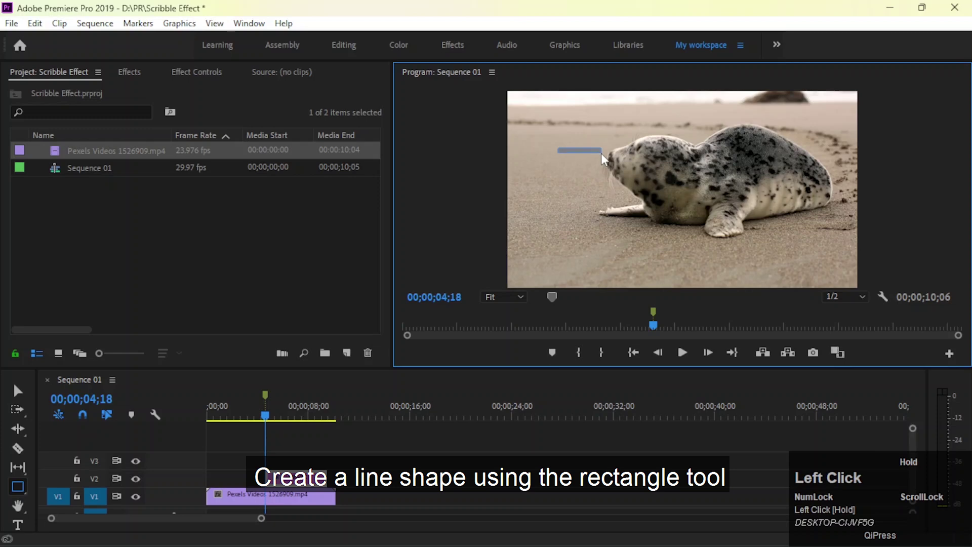
left_click_drag(602, 159, 603, 159)
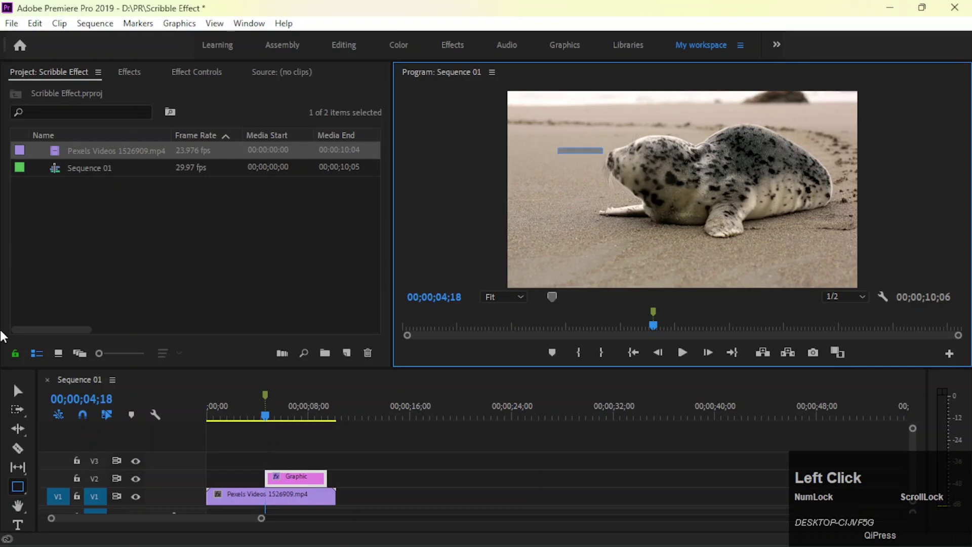
left_click(17, 390)
left_click(375, 452)
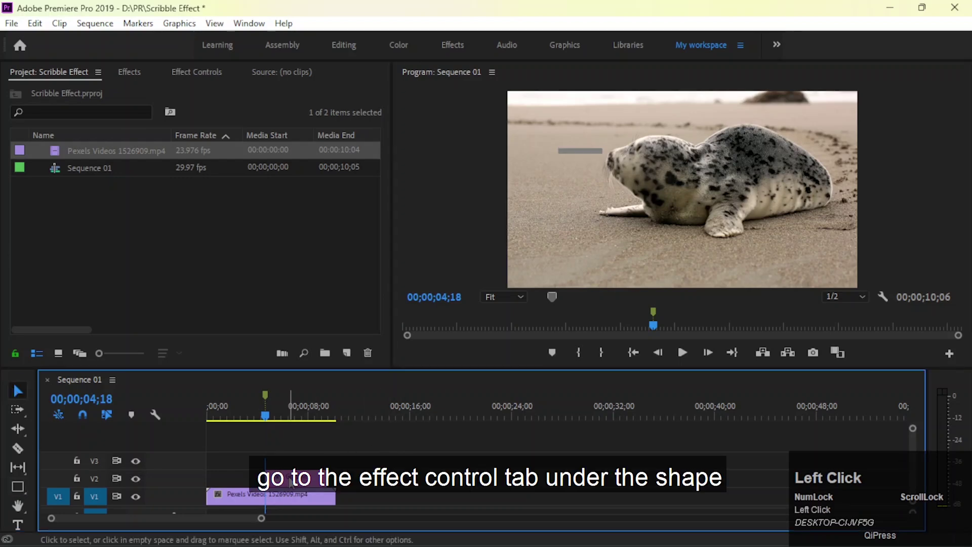
Step: Change the fill colour of the bar shape to white
left_click(193, 72)
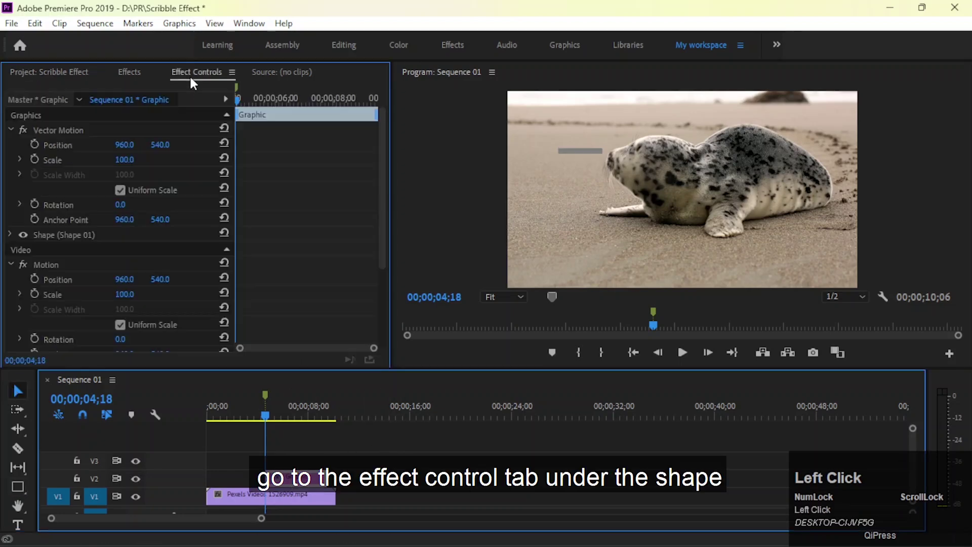
left_click(9, 234)
left_click(63, 299)
left_click_drag(330, 300, 320, 447)
left_click(644, 204)
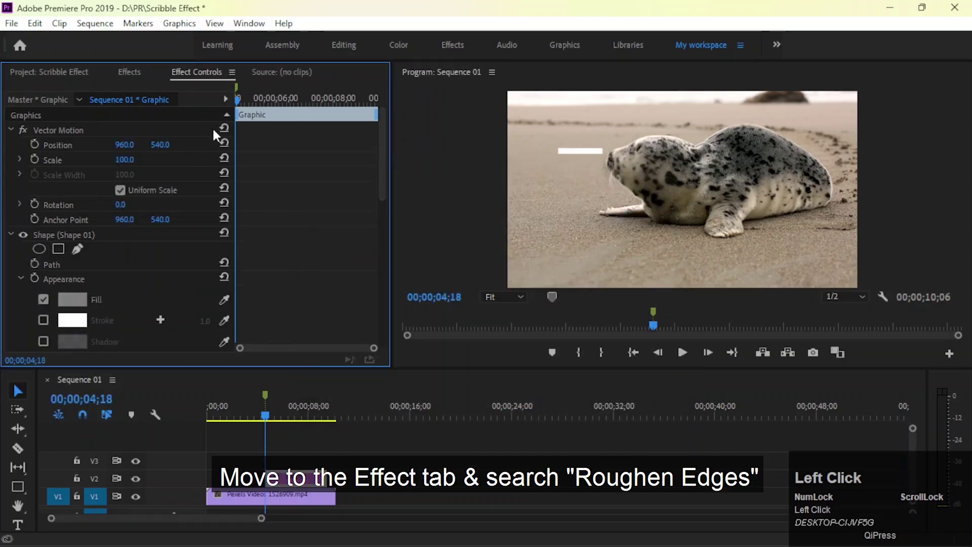
Step: Find the Roughen Edges video effect by searching for "rough" and apply it to the graphic clip on V2
left_click(133, 76)
left_click(74, 92)
type("r")
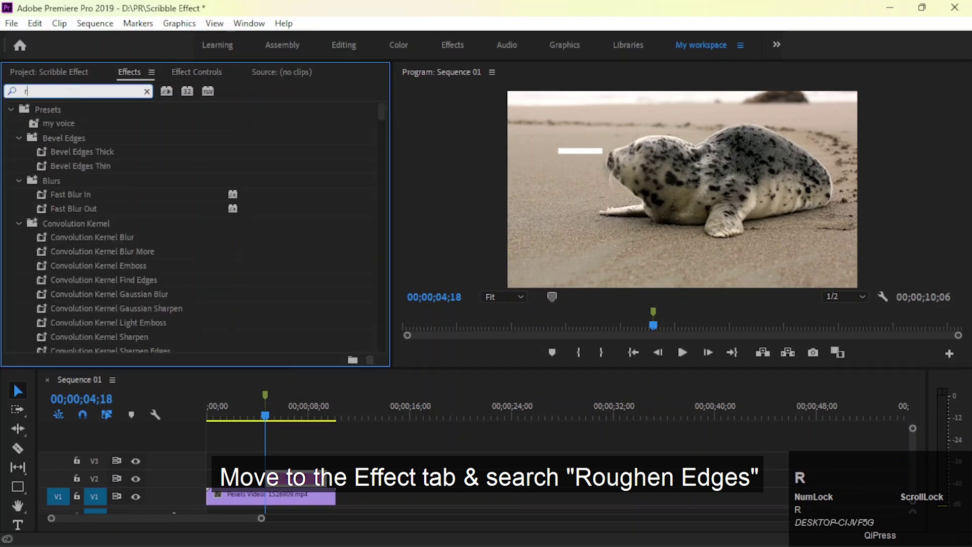
type("ough")
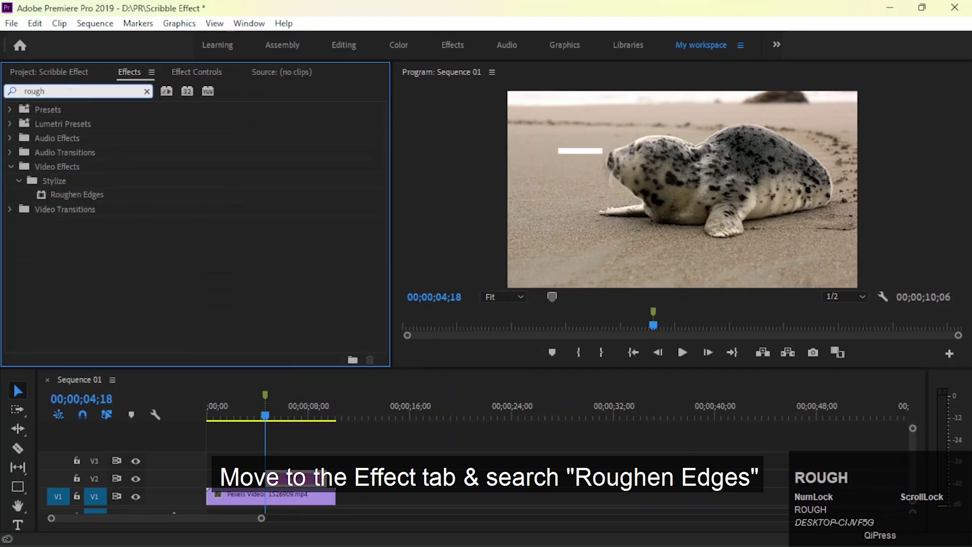
left_click(80, 198)
left_click_drag(274, 356, 290, 476)
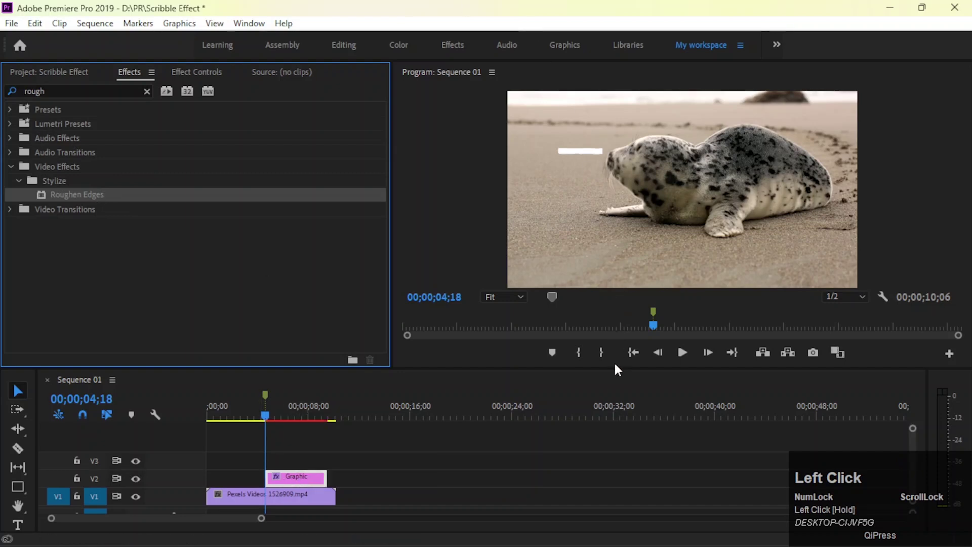
Step: Enlarge the preview and rotate the white bar slightly clockwise so it slopes down toward the seal's nose
left_click_drag(609, 369, 587, 460)
left_click_drag(393, 234, 328, 232)
left_click(485, 178)
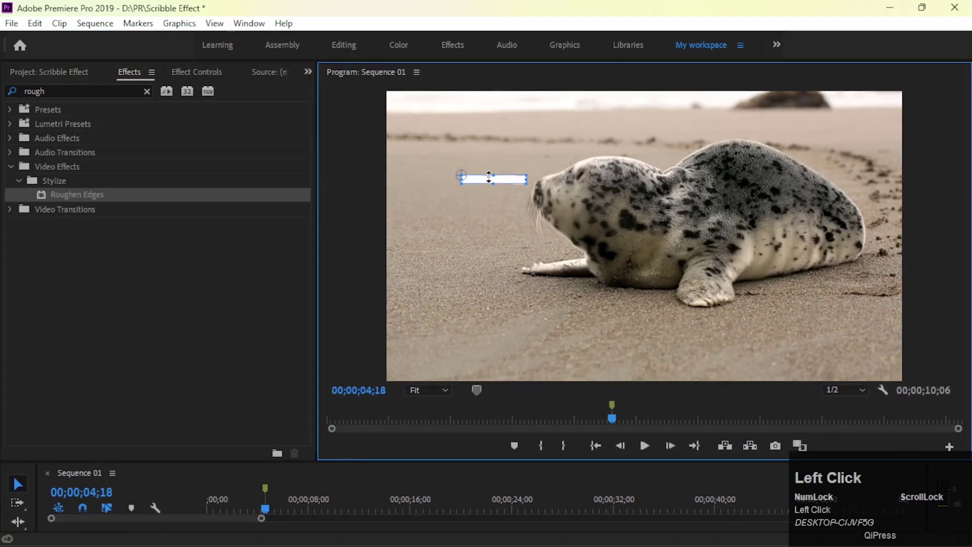
left_click_drag(534, 169, 499, 181)
Step: Duplicate the white bar and place the copy below the first, slightly further from the seal and tilted a little less
key("ctrl+c")
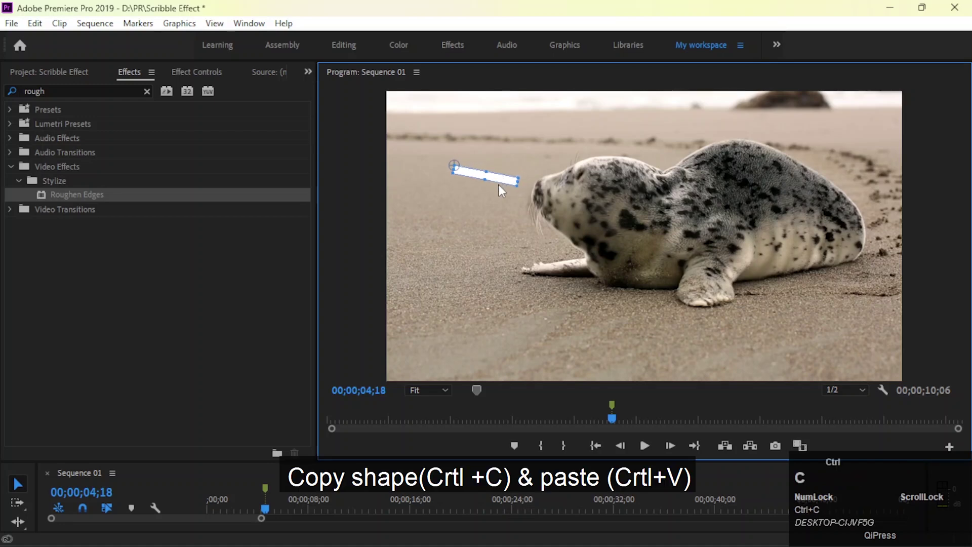
key("ctrl+v")
left_click_drag(497, 180, 525, 204)
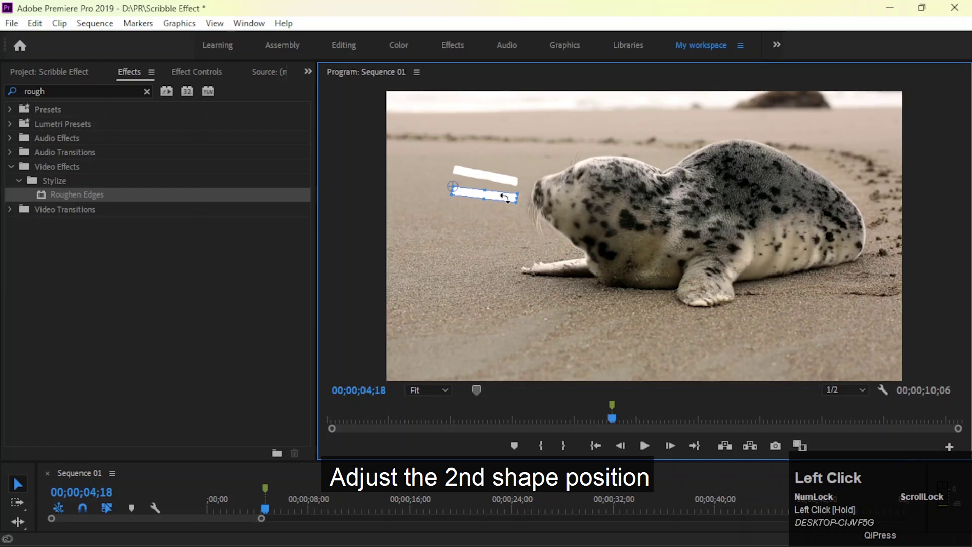
left_click_drag(501, 197, 492, 200)
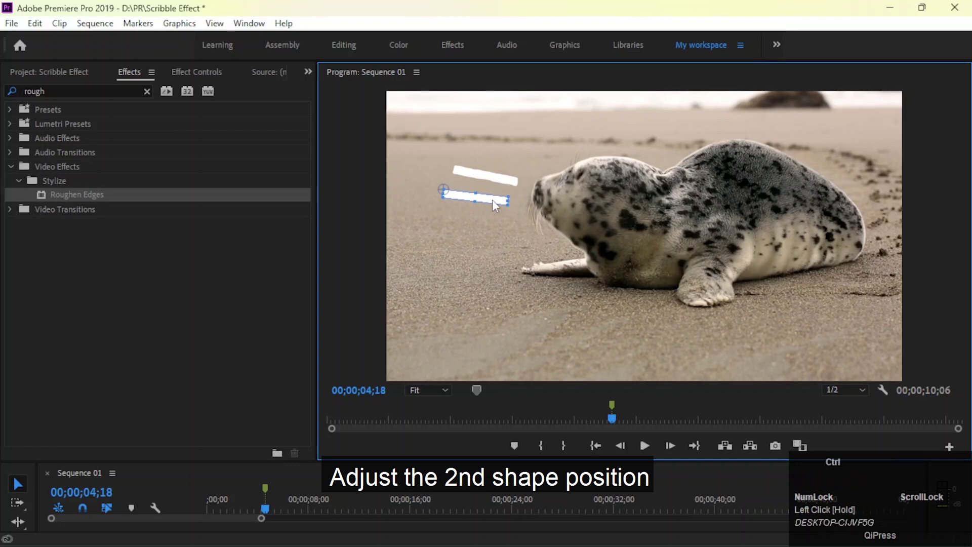
Step: Paste a third bar below the second, tilt it upward toward the seal, and adjust all three bars into a fan
key("ctrl+v")
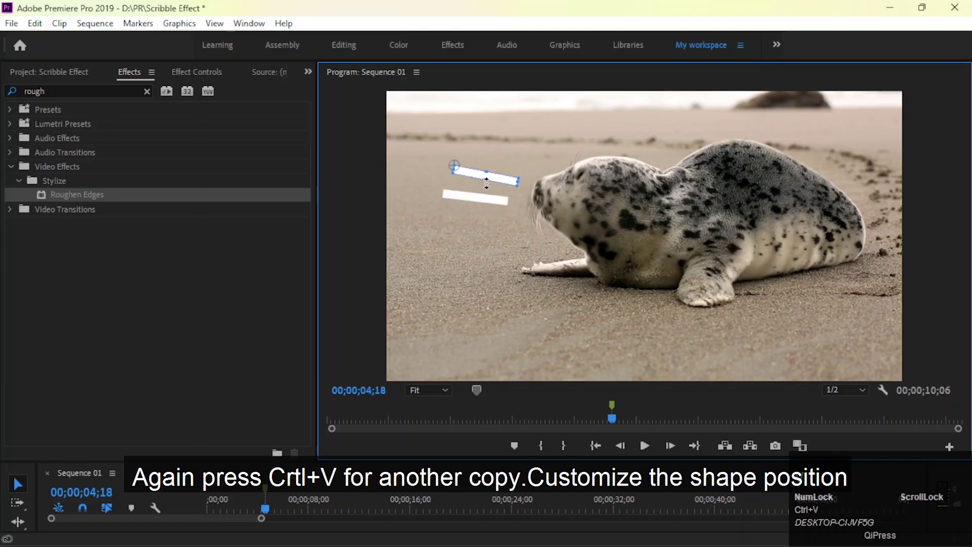
left_click_drag(500, 178, 495, 223)
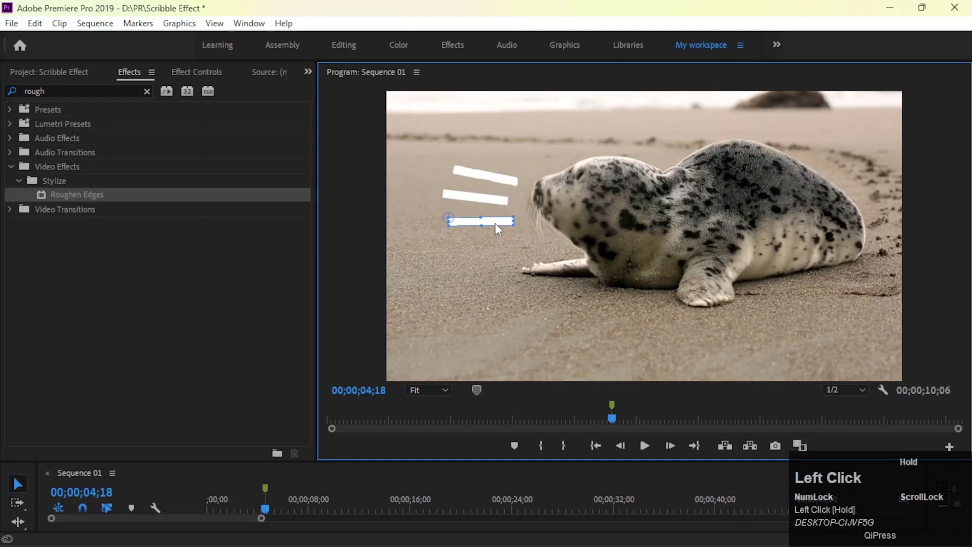
left_click(481, 199)
left_click_drag(494, 199, 519, 213)
left_click(481, 221)
left_click_drag(500, 179, 495, 177)
left_click(486, 197)
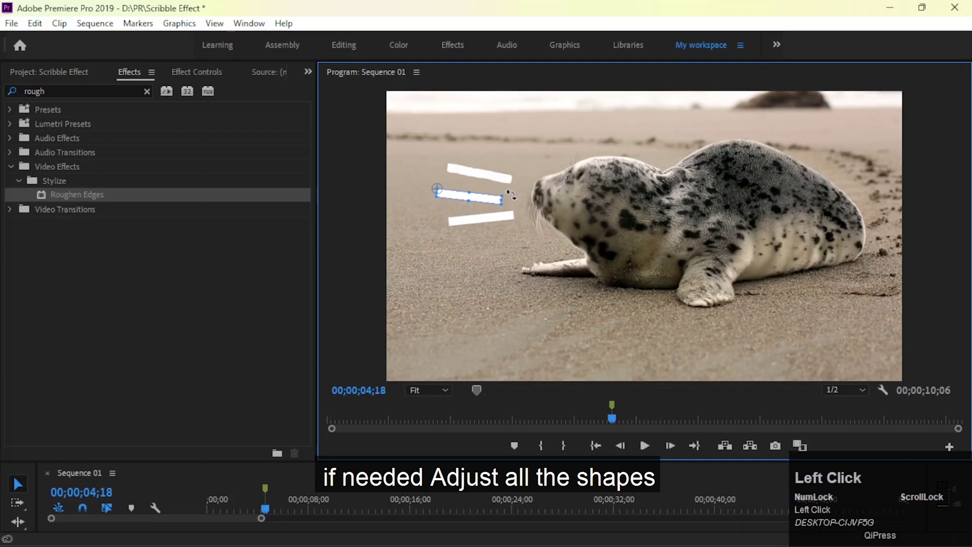
left_click(481, 219)
Step: Fit the preview, restore the timeline's height and extend the graphic clip on V2 to the end of the video clip
left_click(425, 391)
left_click(424, 404)
left_click_drag(465, 460, 456, 360)
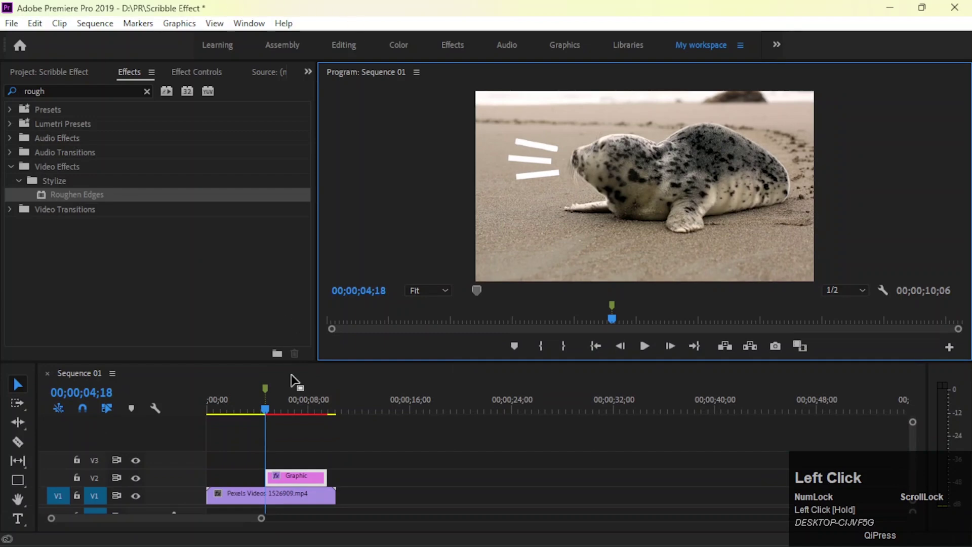
left_click_drag(327, 477, 333, 476)
left_click(295, 419)
Step: Find the Linear Wipe video effect by searching for "linear" and apply it twice to the graphic clip
left_click(297, 472)
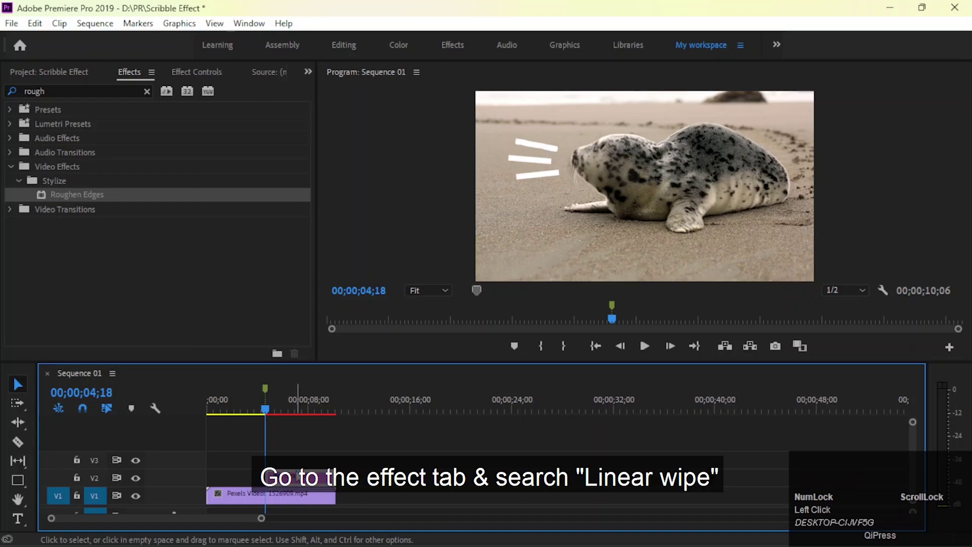
left_click(145, 91)
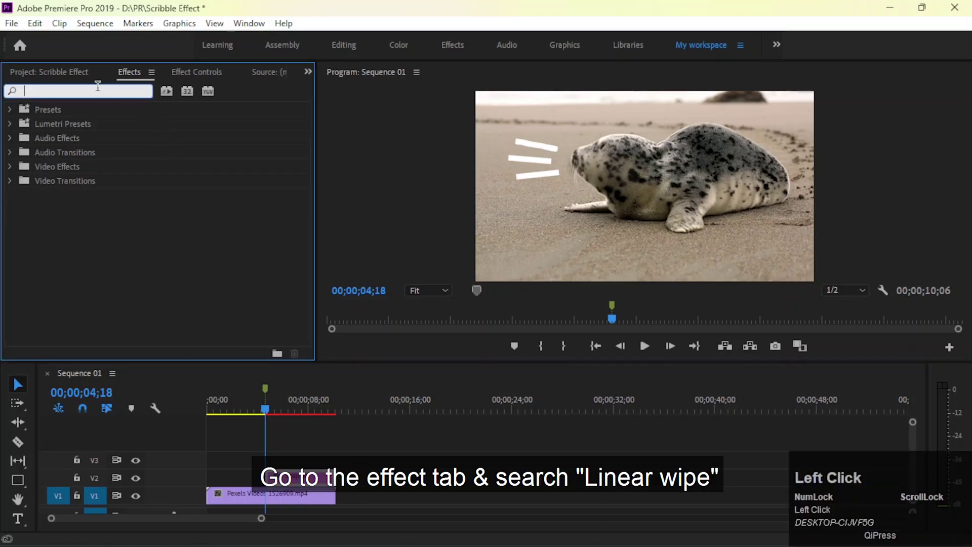
type("linear")
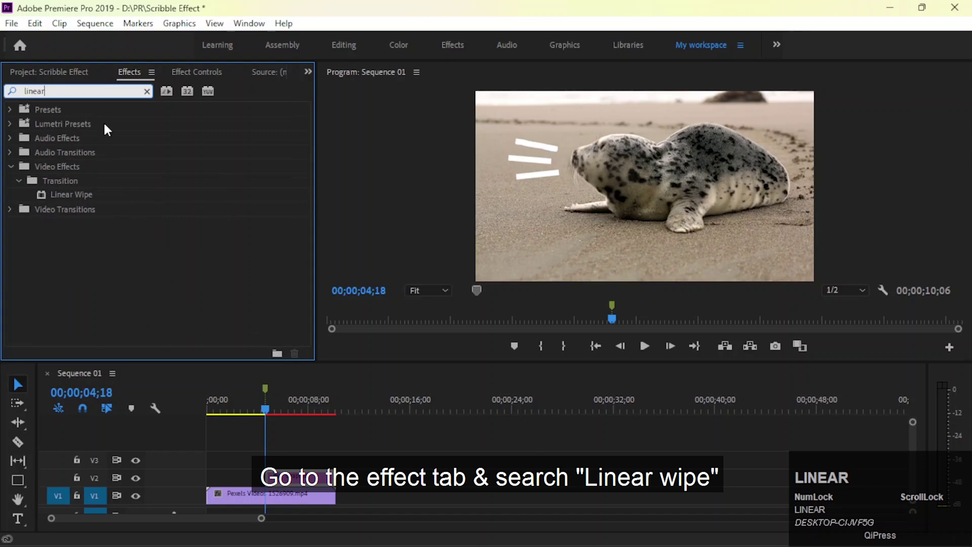
left_click_drag(62, 197, 298, 478)
left_click_drag(283, 338, 299, 478)
Step: Set the second Linear Wipe's Transition Completion to 16 % and its Feather to 62
left_click(195, 72)
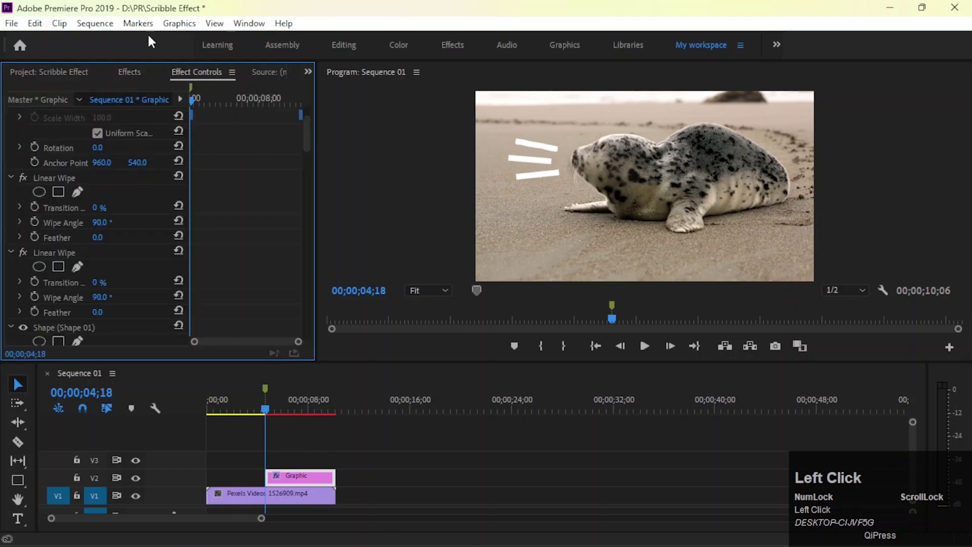
left_click(52, 252)
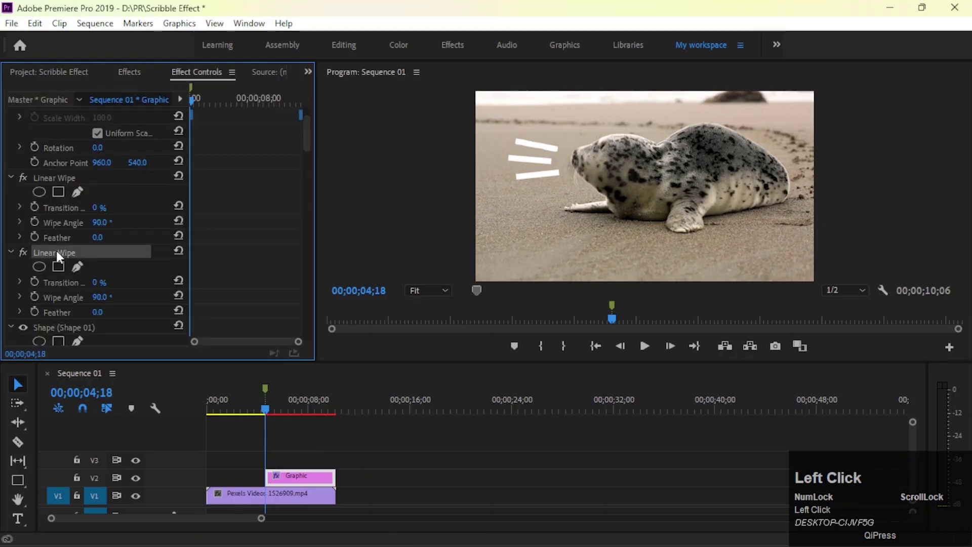
scroll(56, 250, "down", 2)
mouse_move(96, 240)
left_mouse_down()
mouse_move(125, 240)
mouse_move(97, 239)
left_mouse_up()
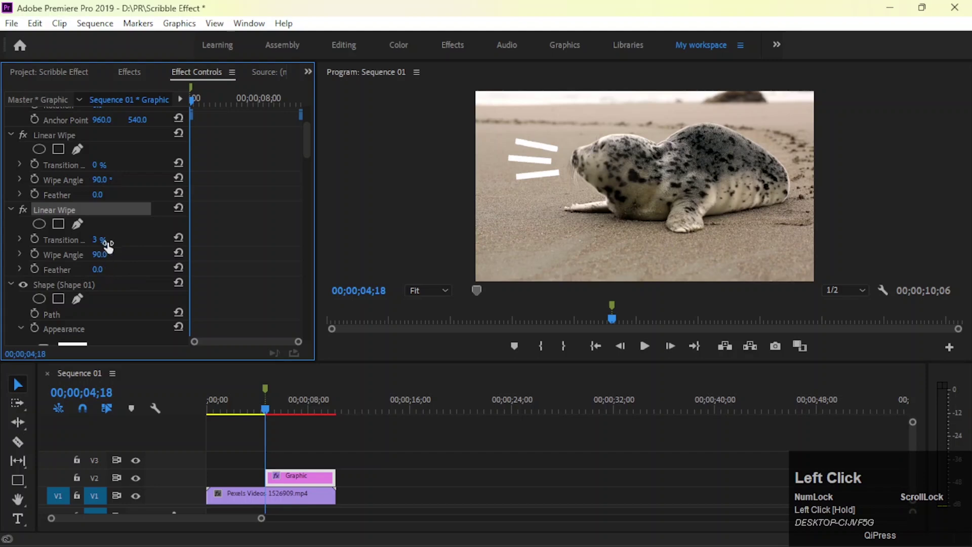
left_click_drag(96, 239, 113, 271)
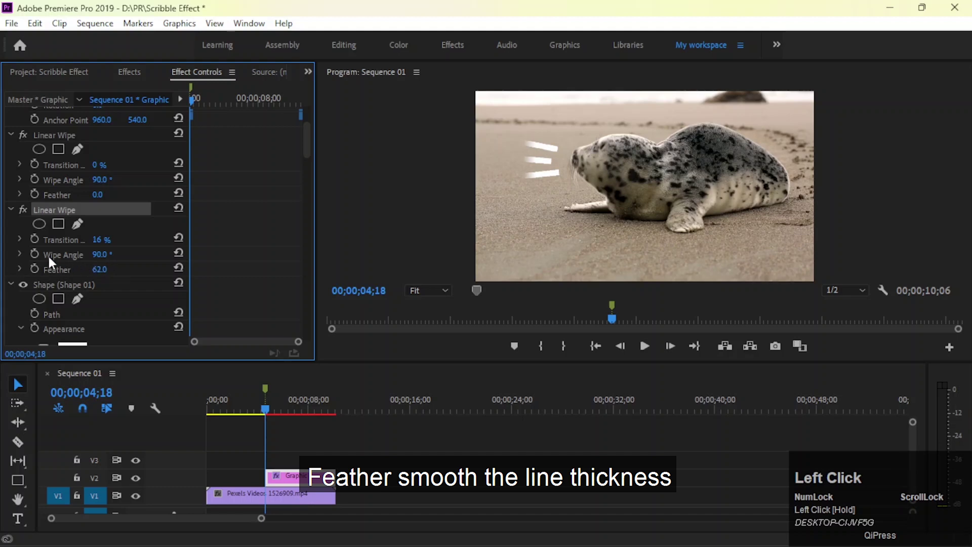
Step: Set the second Linear Wipe's Feather to 50
left_click(99, 268)
type("50")
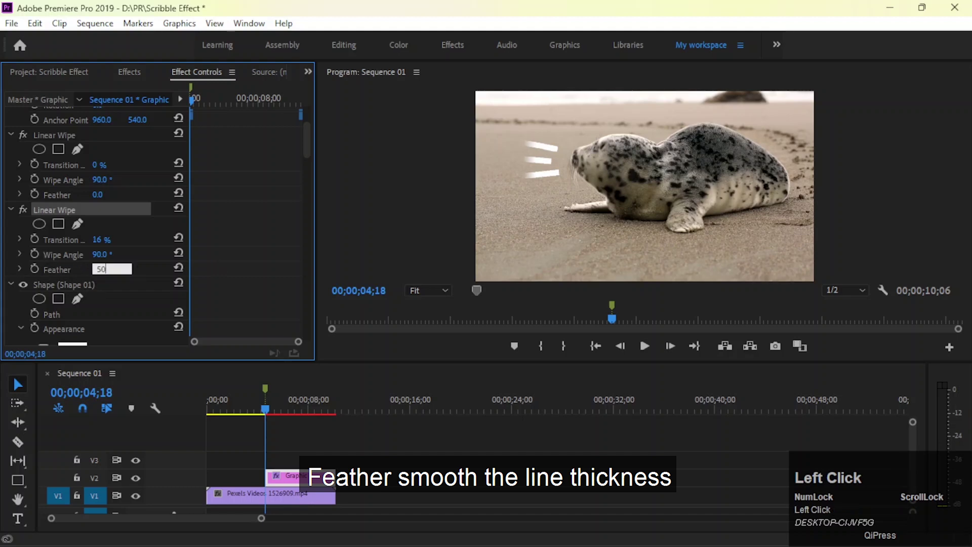
key("Return")
Step: Keyframe the second Linear Wipe's Transition Completion at 27 % on 00;00;04;18 and 1 % on 00;00;04;20
mouse_move(269, 406)
left_mouse_down()
mouse_move(255, 406)
mouse_move(264, 402)
left_mouse_up()
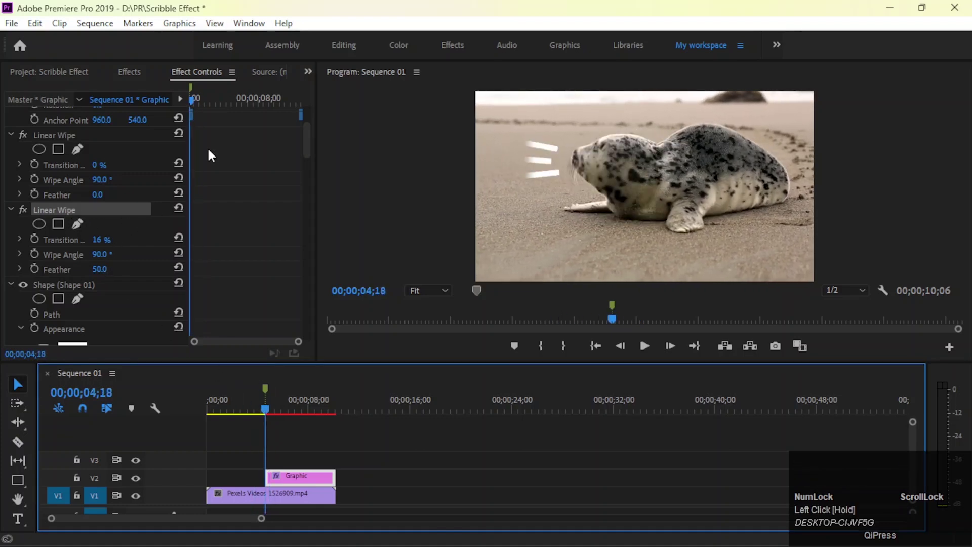
mouse_move(115, 244)
left_mouse_down()
mouse_move(119, 269)
mouse_move(97, 242)
mouse_move(121, 242)
mouse_move(106, 242)
left_mouse_up()
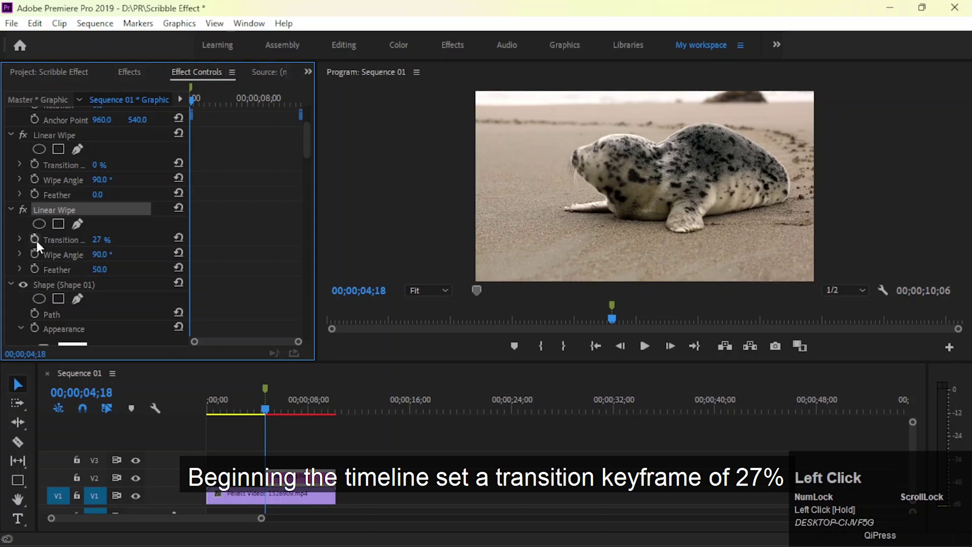
left_click(35, 238)
left_click_drag(212, 106, 193, 103)
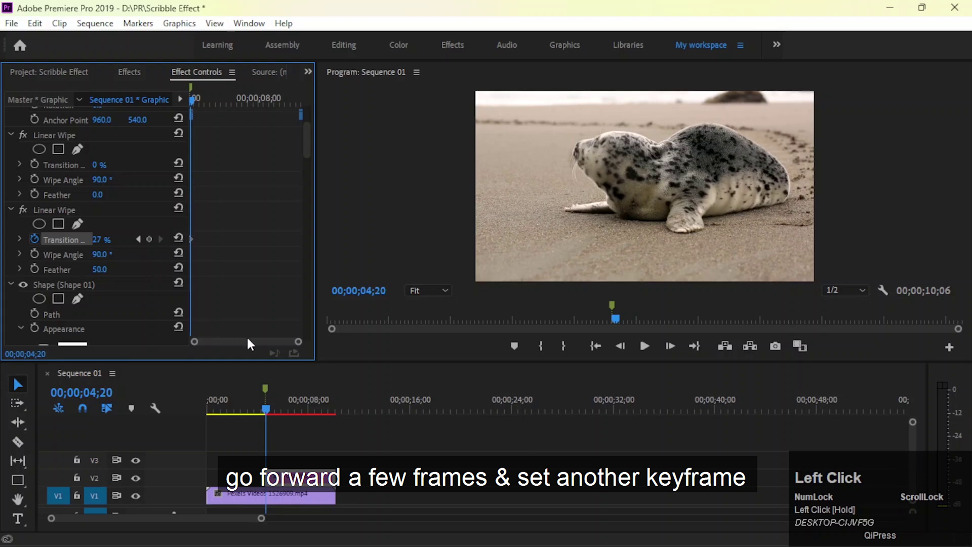
left_click_drag(299, 344, 256, 339)
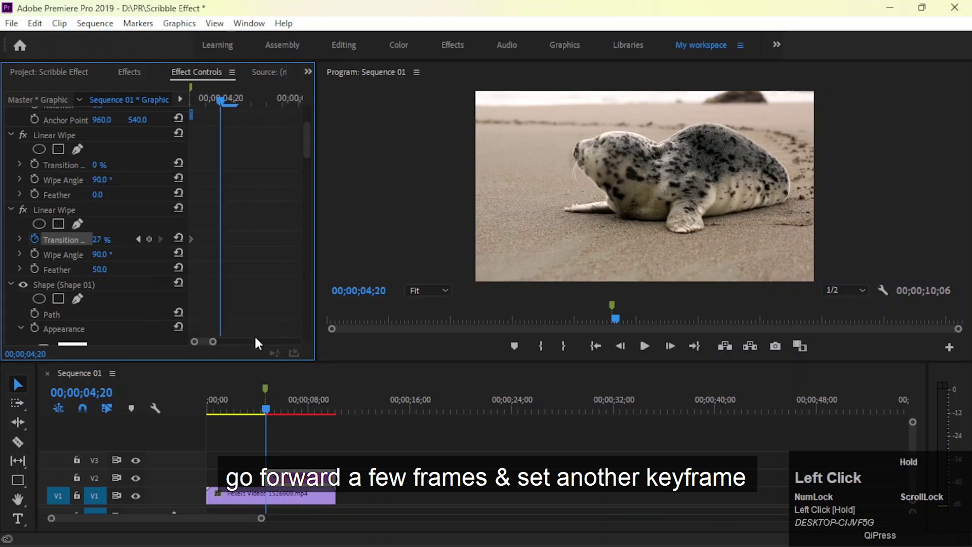
left_click_drag(91, 241, 76, 241)
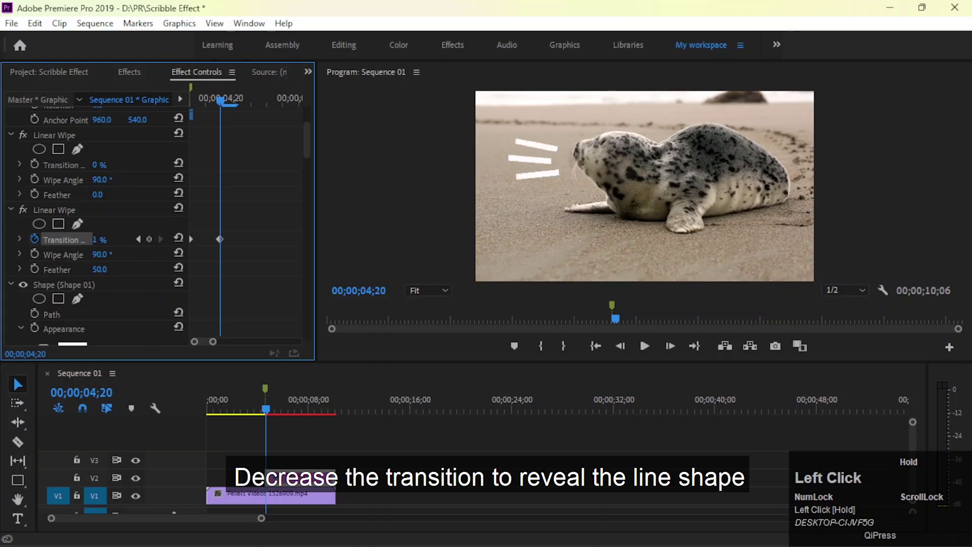
Step: Play back the graphic clip from its start to check how the second Linear Wipe reveals the lines
left_click_drag(219, 96, 138, 102)
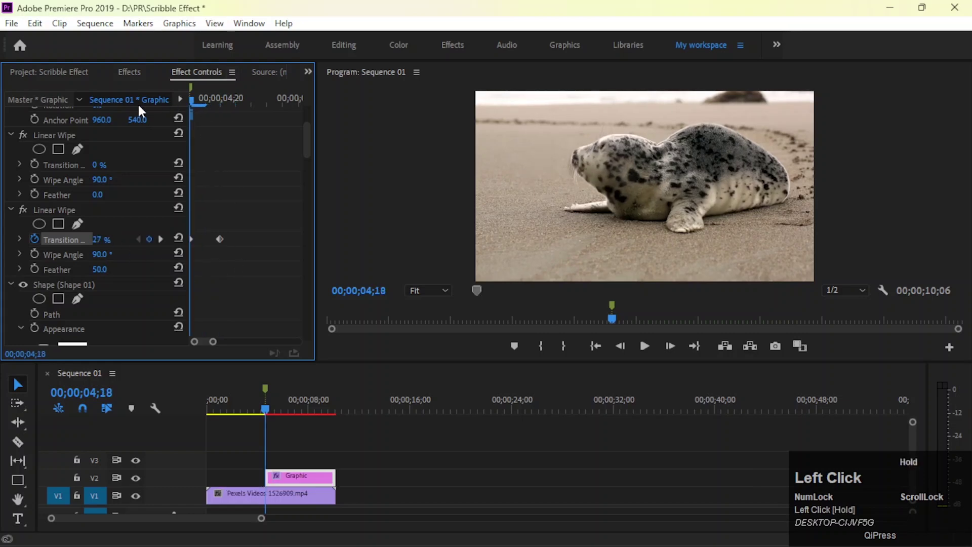
key("space")
key("space")
left_click(226, 114)
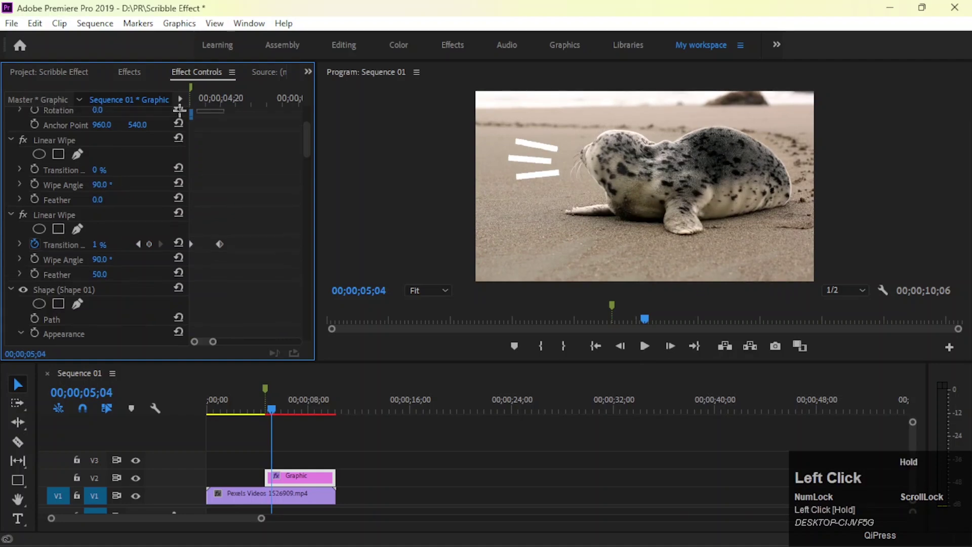
left_click_drag(218, 104, 170, 116)
key("space")
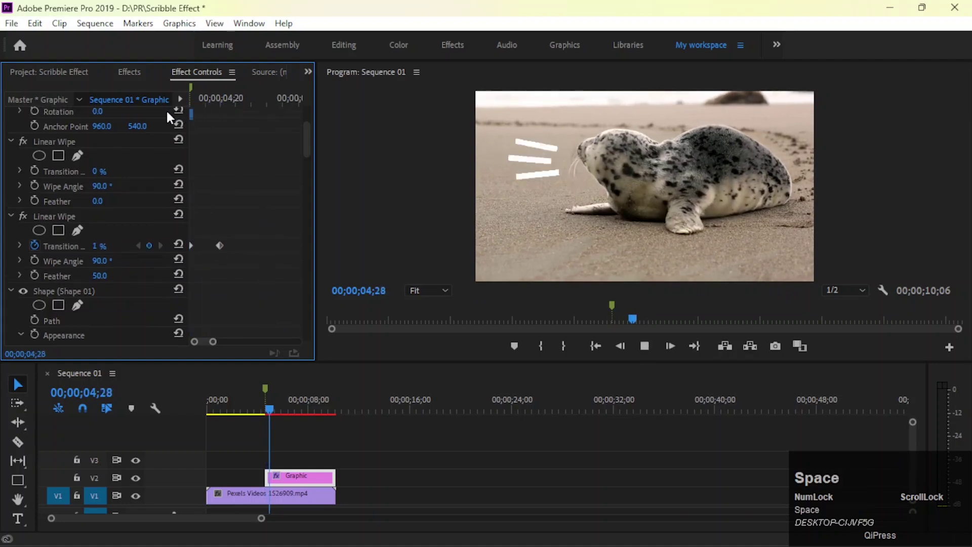
Step: Extend the start of the graphic clip on V2 earlier by 27 frames
scroll(166, 109, "down", 2)
left_click_drag(266, 477, 253, 477)
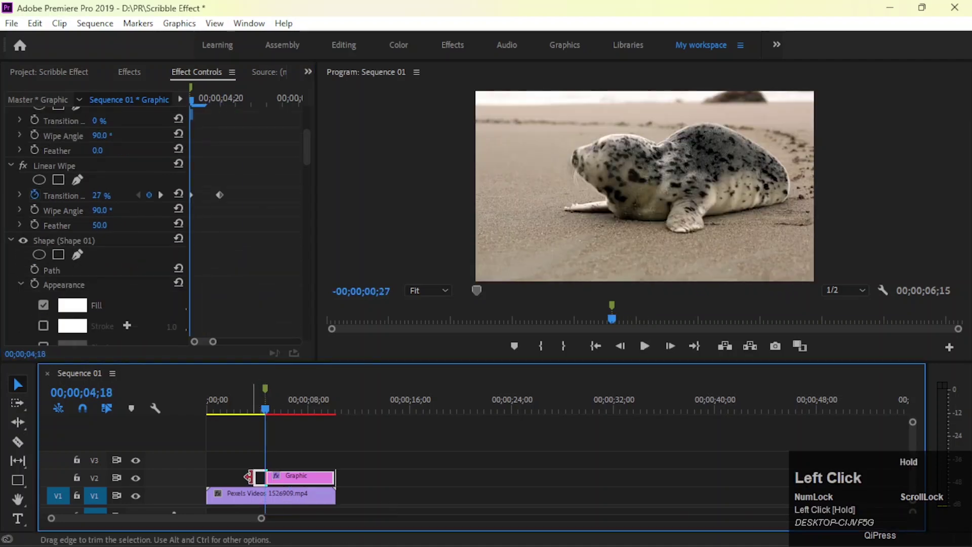
left_click(261, 411)
left_click_drag(260, 414, 262, 415)
Step: Widen the effect settings area and move the second Linear Wipe's 27 % Transition Completion keyframe to 00;00;04;17
left_click(257, 344)
left_click_drag(295, 345, 202, 335)
left_click_drag(317, 255, 400, 248)
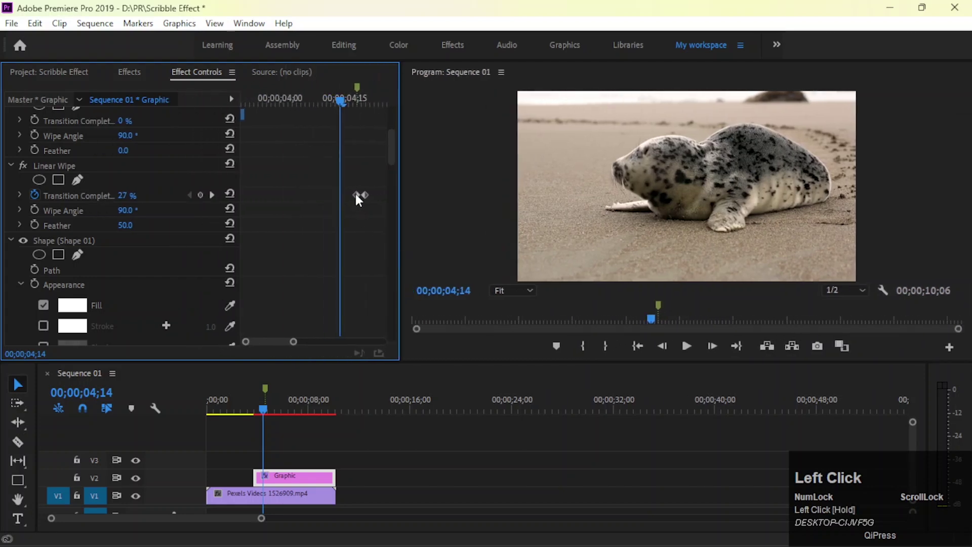
left_click_drag(265, 405, 267, 410)
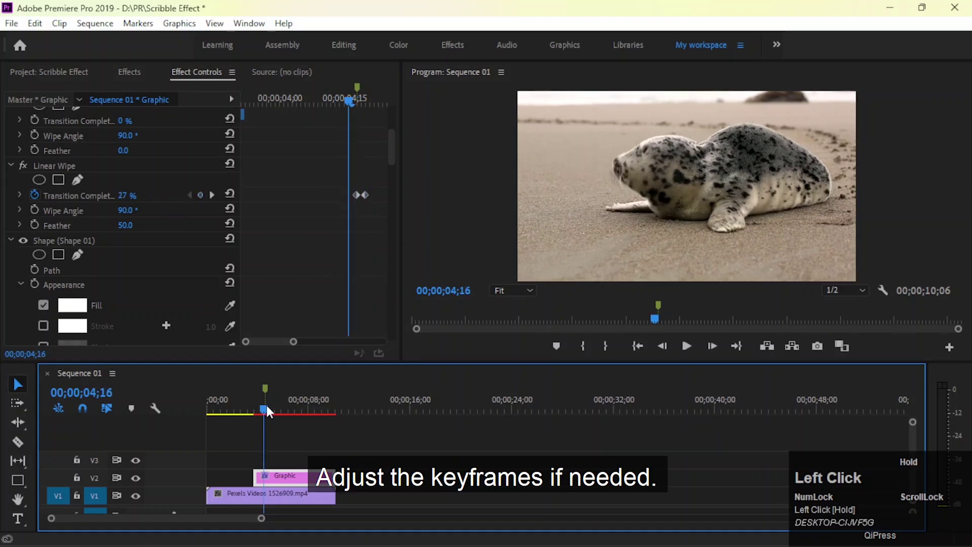
key("Right")
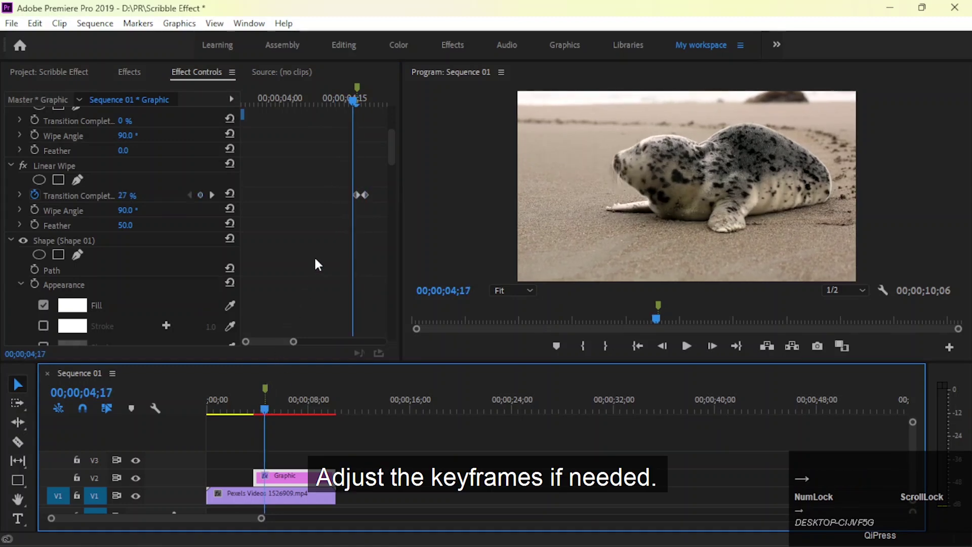
left_click(354, 195)
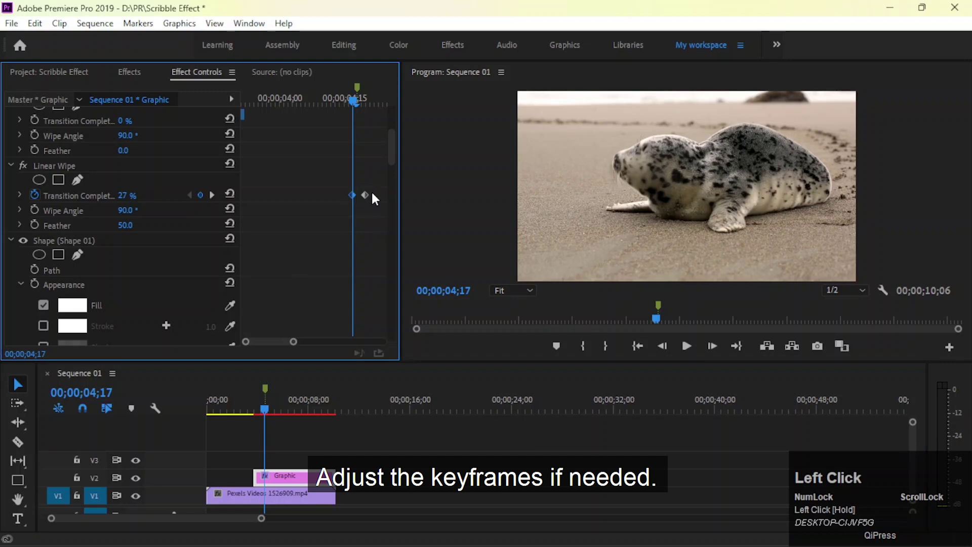
Step: Play back the sequence from before the graphic clip to check the adjusted keyframe timing
left_click_drag(264, 407, 242, 406)
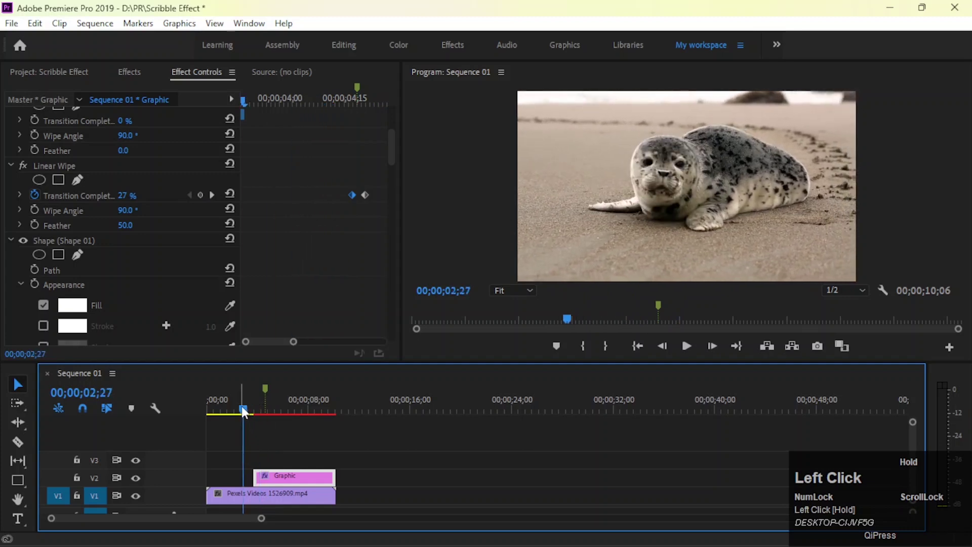
key("space")
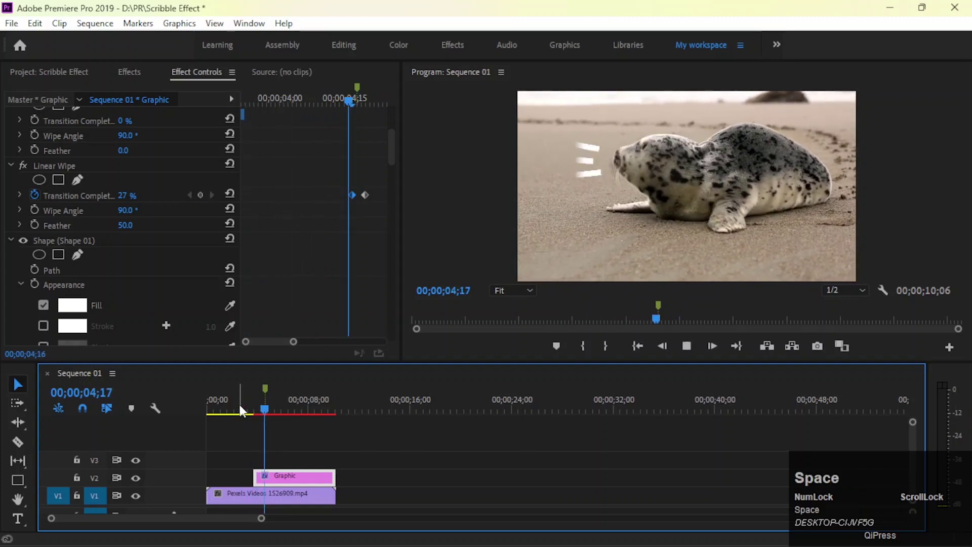
key("space")
left_click(271, 408, "shift")
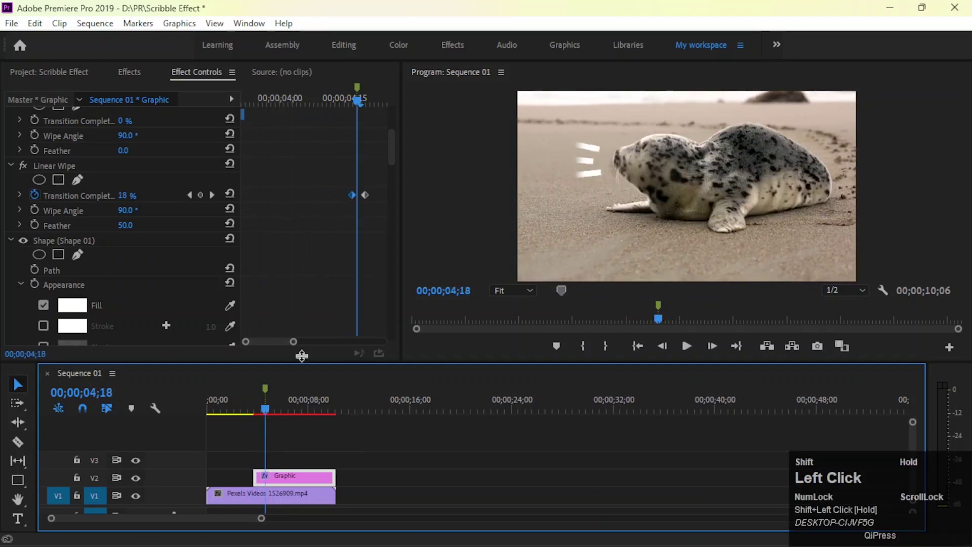
Step: At 00;00;04;20, set the first Linear Wipe's Transition Completion to 8 % and its Wipe Angle to -90°
left_click_drag(365, 101, 366, 100)
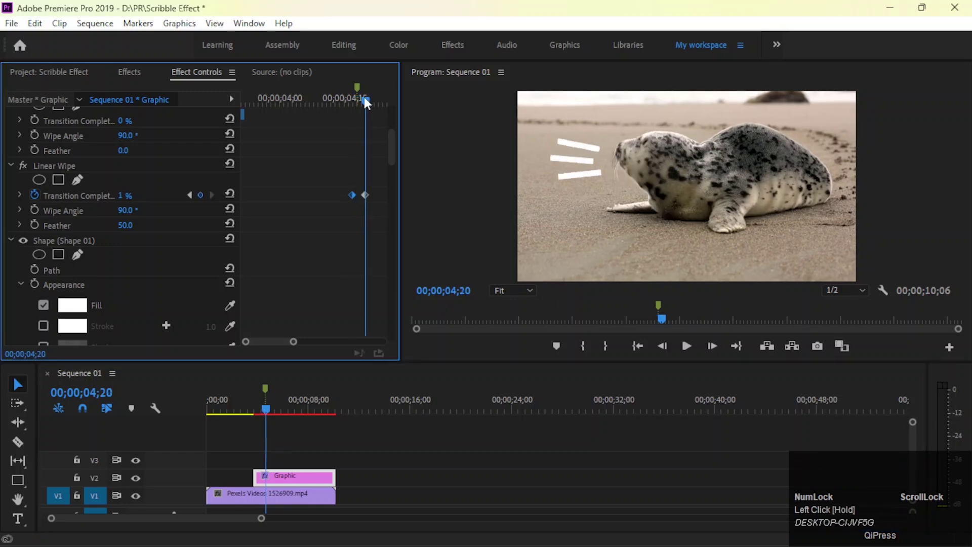
left_click(302, 424)
scroll(114, 253, "up", 4)
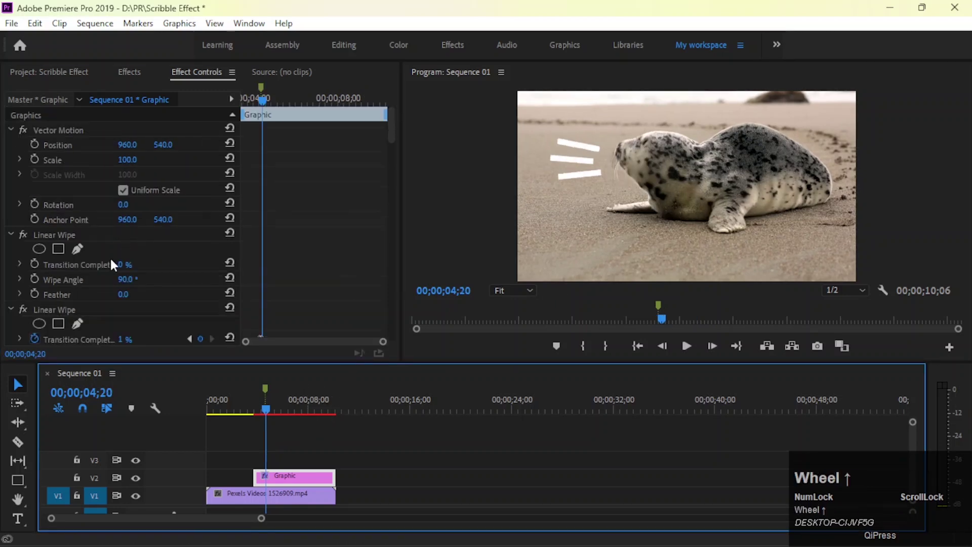
left_click(49, 238)
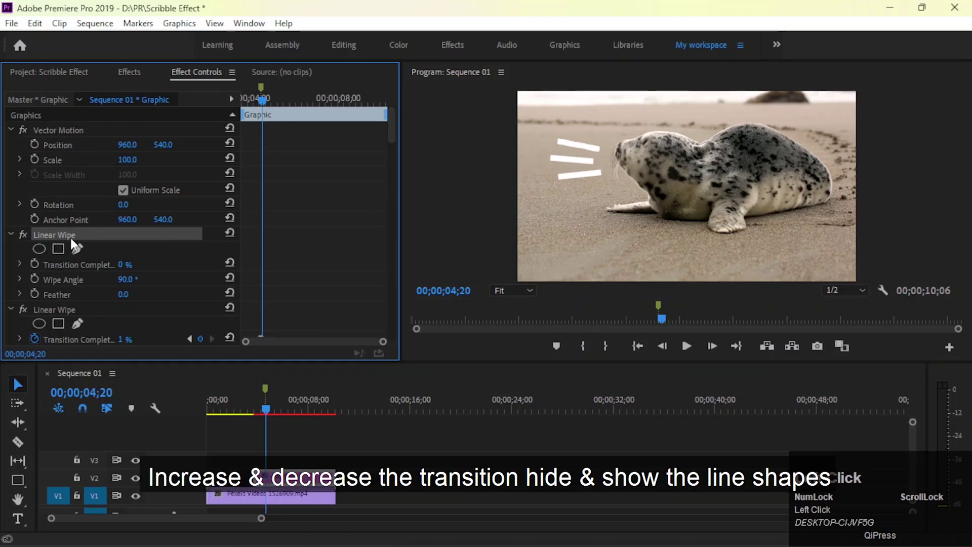
mouse_move(123, 265)
left_mouse_down()
mouse_move(154, 265)
mouse_move(130, 264)
left_mouse_up()
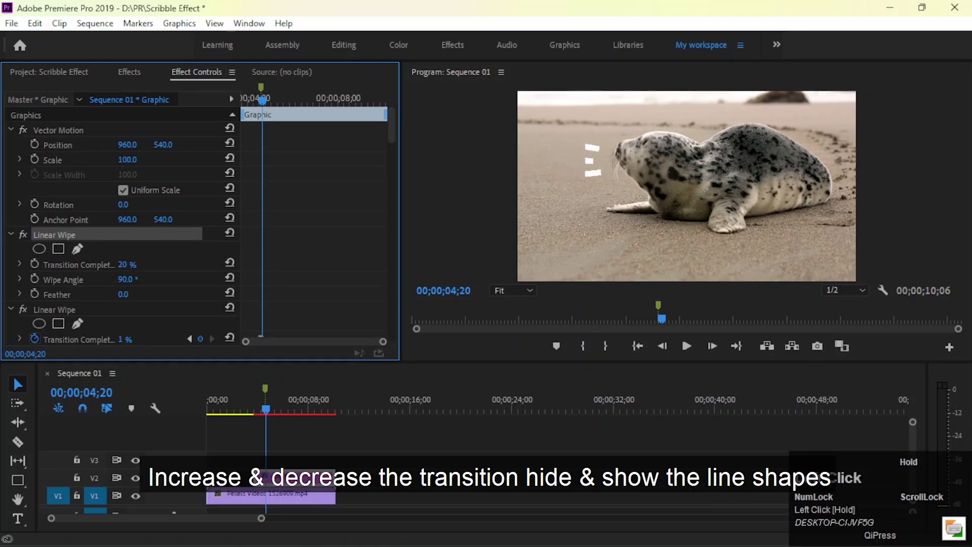
left_click(128, 279)
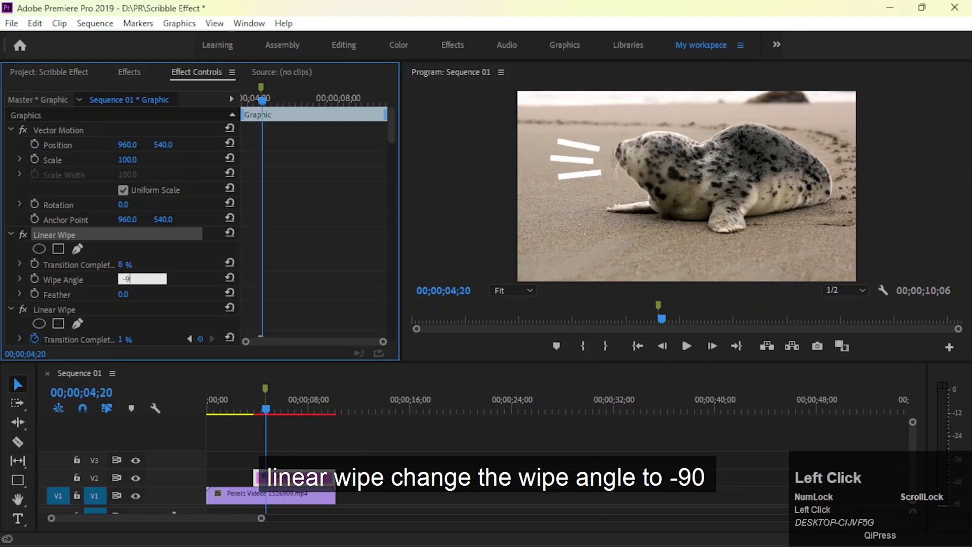
type("-90")
key("Return")
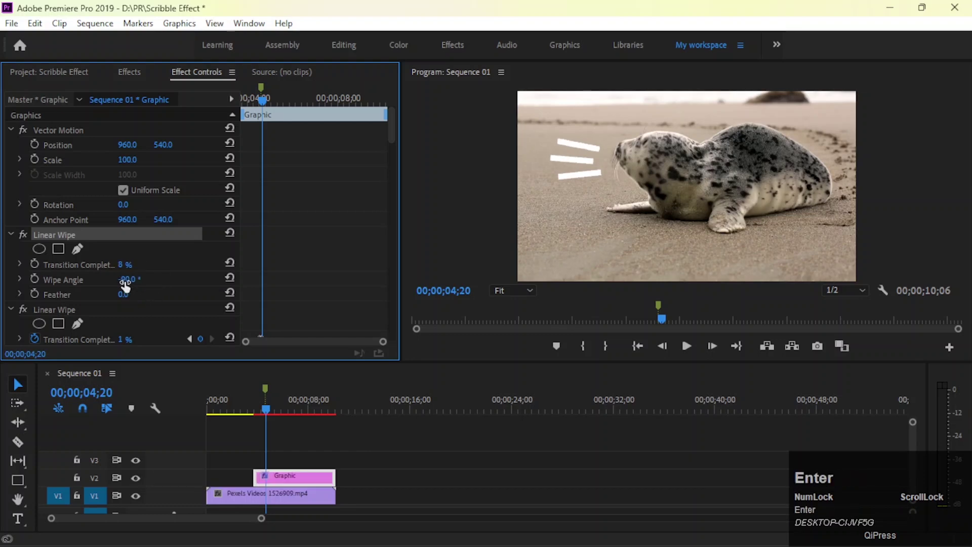
Step: Keyframe the first Linear Wipe's Transition Completion at 73 % on 00;00;04;20 and 100 % three frames further on
left_click_drag(124, 265, 128, 265)
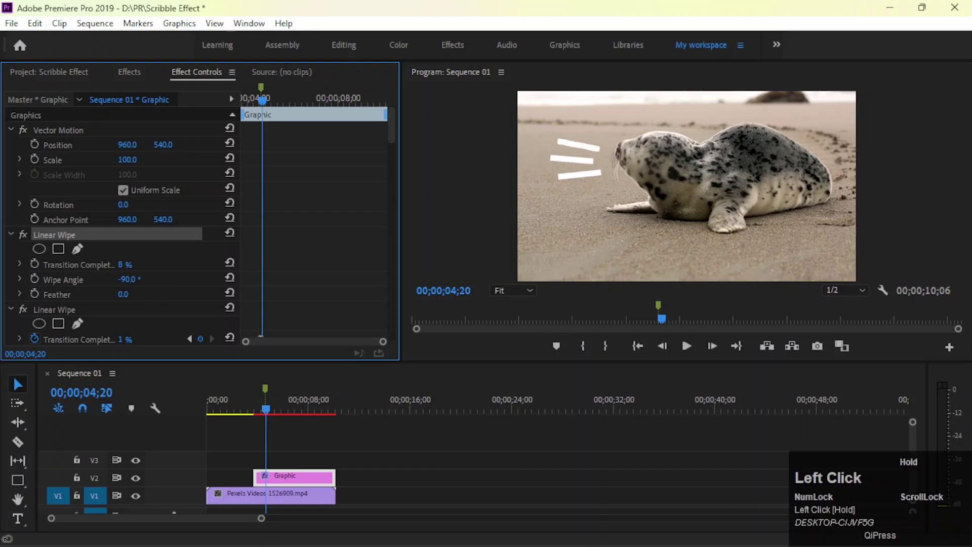
mouse_move(124, 265)
left_mouse_down()
mouse_move(149, 265)
mouse_move(127, 264)
left_mouse_up()
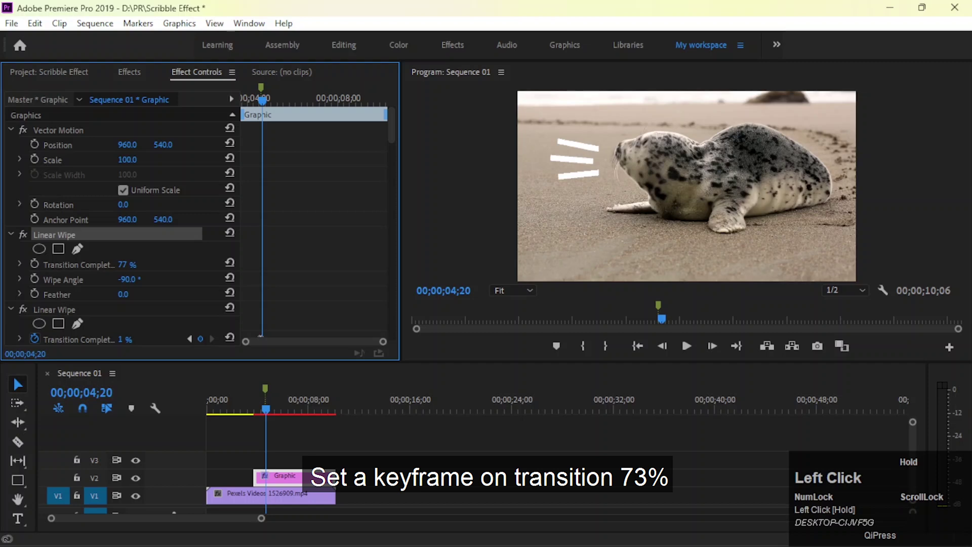
left_click(35, 262)
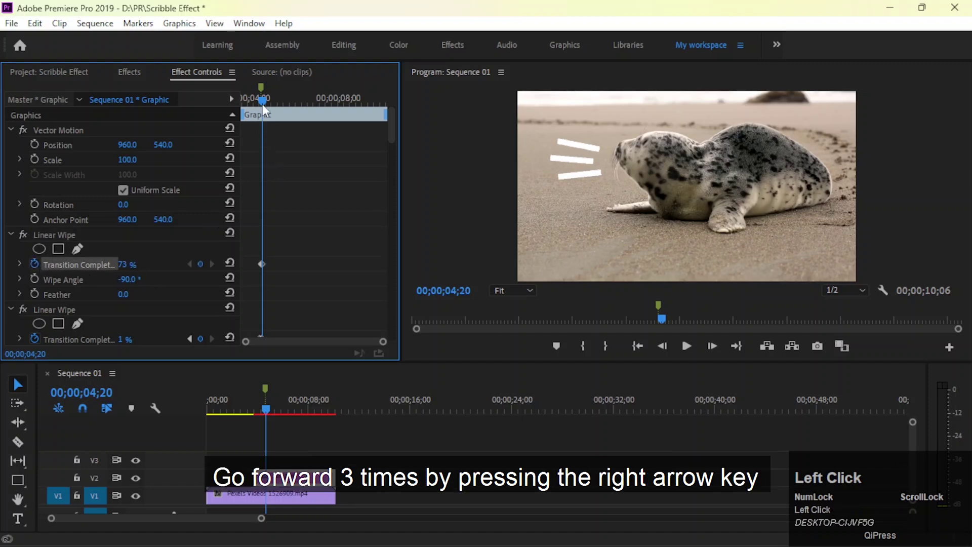
key("Right")
key("Right")
key("Right")
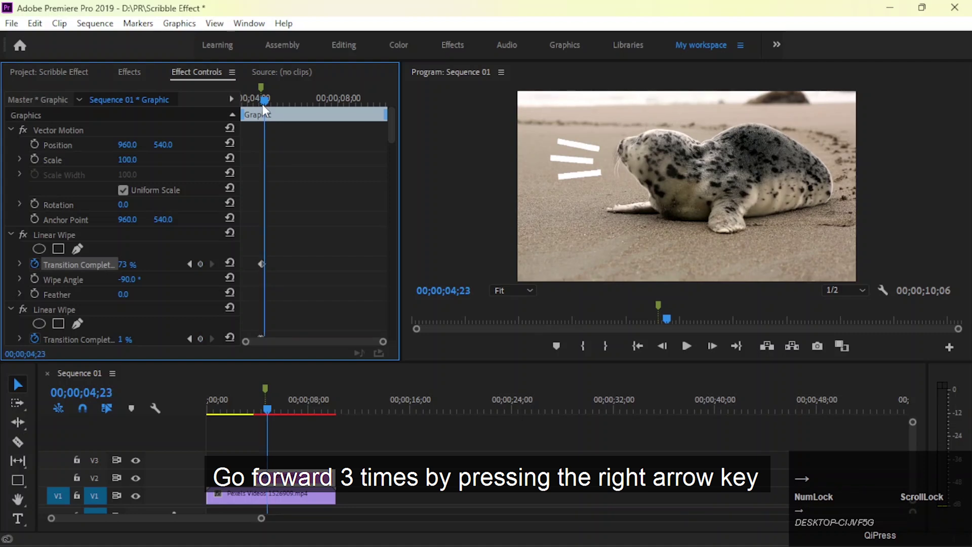
left_click_drag(124, 264, 98, 264)
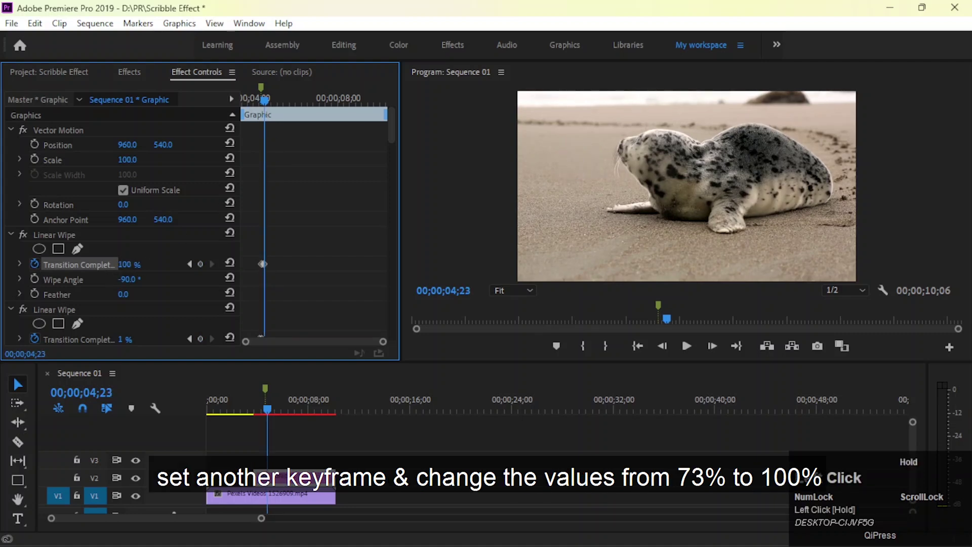
Step: Play back the graphic clip to check how the first Linear Wipe hides the lines
left_click(261, 98)
key("space")
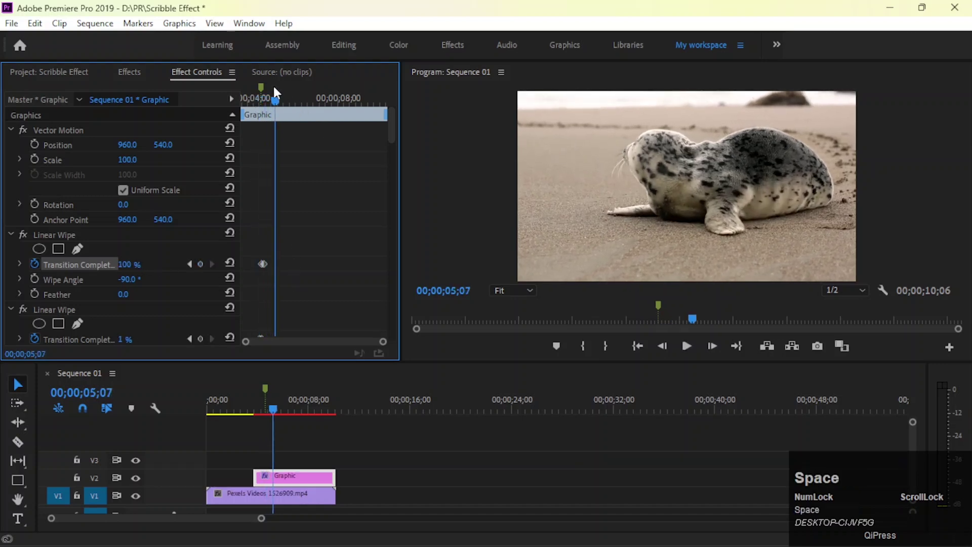
left_click(256, 101)
key("space")
Step: Set the first Linear Wipe's Feather to 50
left_click_drag(262, 102, 266, 102)
left_click(124, 293)
type("50")
key("Return")
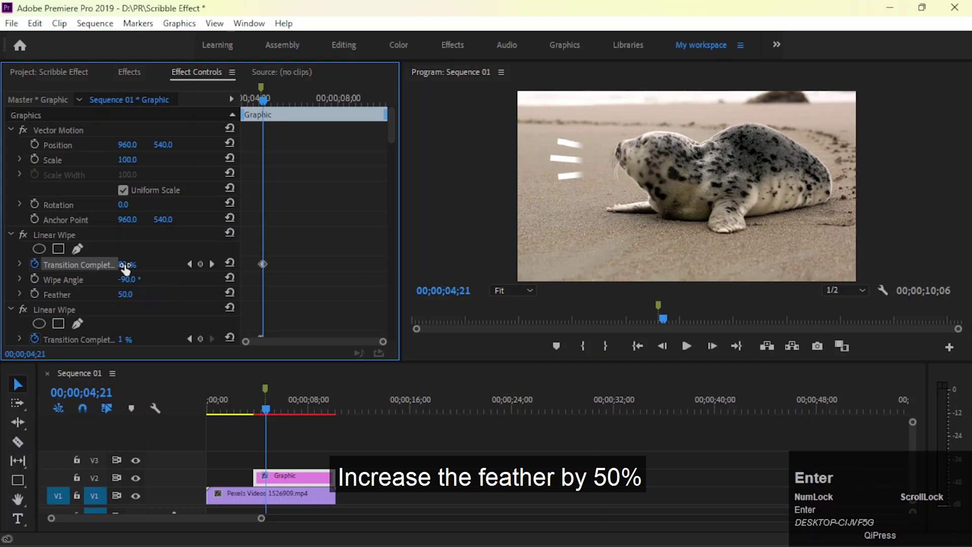
Step: Play back the line animation from the start of the graphic clip to check the feathered wipes
left_click_drag(265, 410, 254, 416)
key("space")
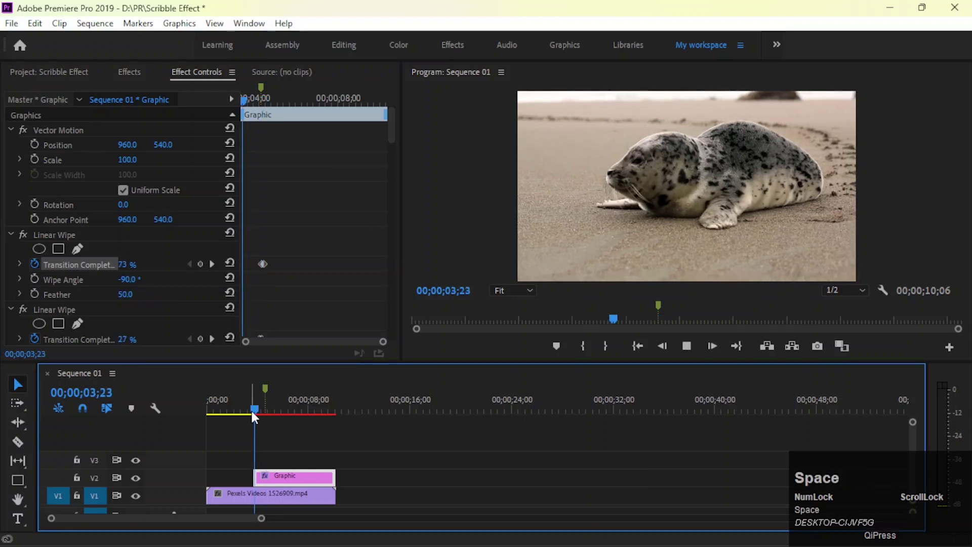
key("space")
Step: Trim the end of the graphic clip on V2 to about 00;00;05;25 and render the sequence for a preview
left_click_drag(333, 477, 282, 476)
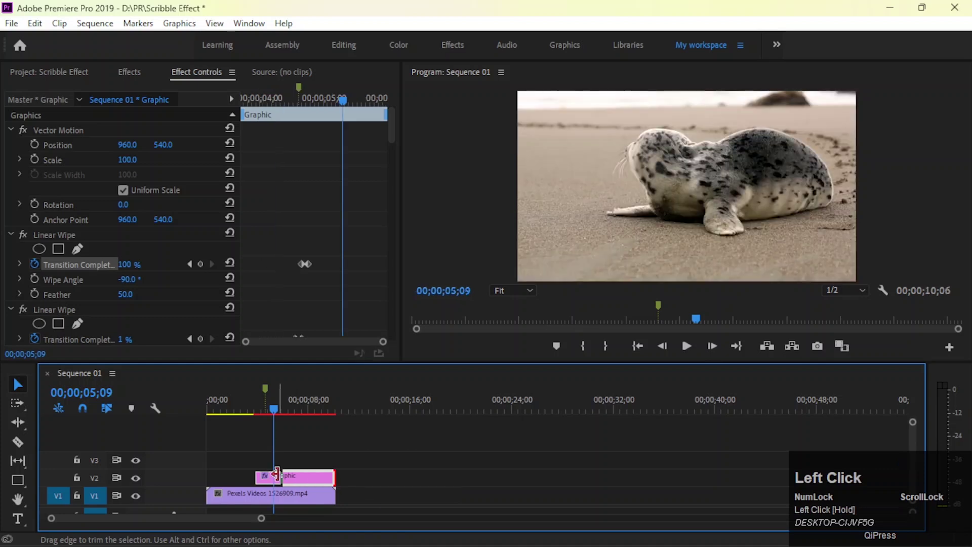
right_click(269, 478)
left_click(448, 445)
left_click(266, 475)
key("Return")
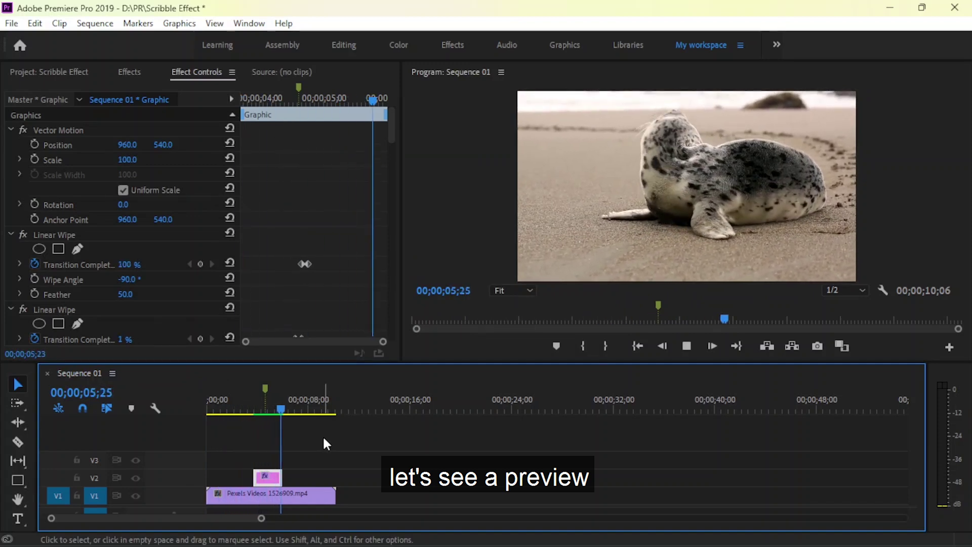
key("space")
Step: Nest the graphic clip on V2 under the default name Nested Sequence 01 and select the nested clip
mouse_move(274, 414)
left_mouse_down()
mouse_move(247, 406)
mouse_move(276, 412)
left_mouse_up()
right_click(273, 495)
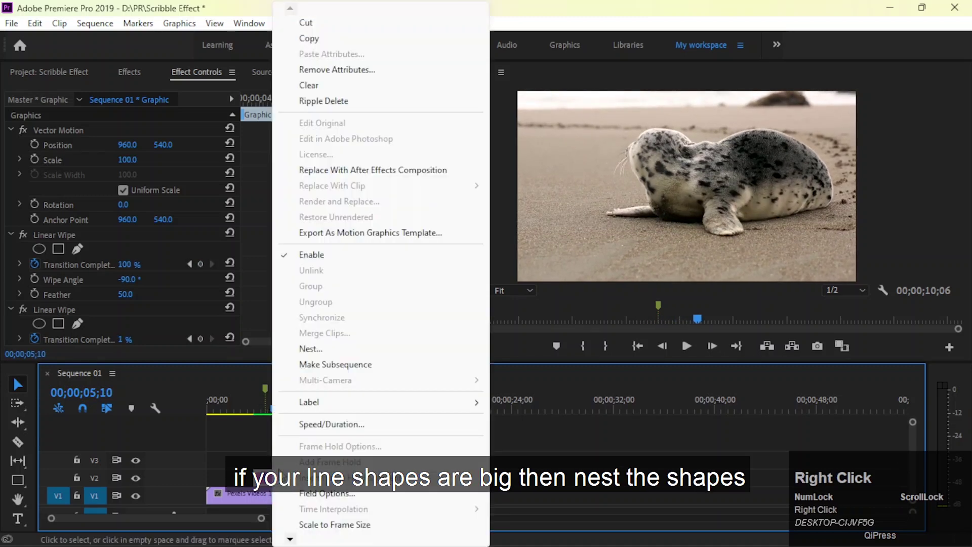
left_click(349, 348)
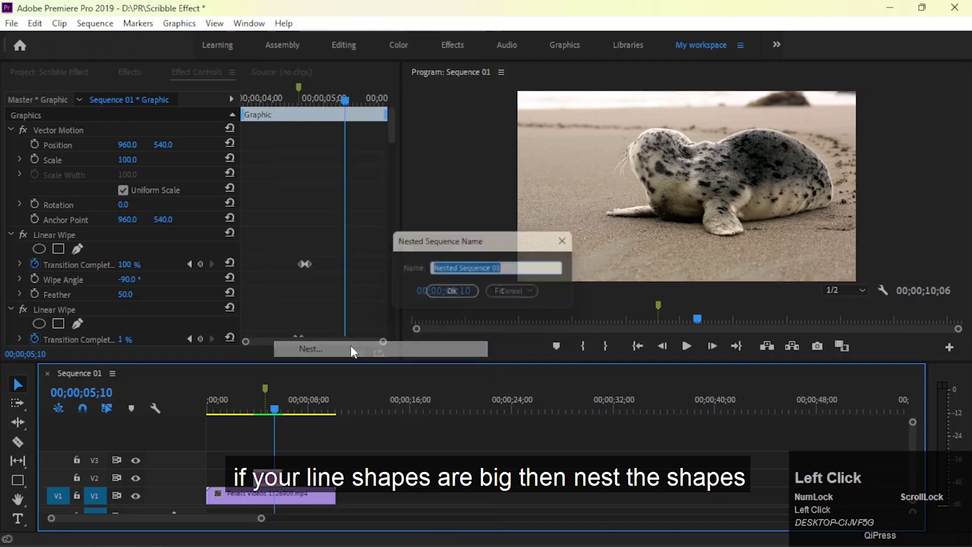
left_click(453, 299)
left_click(273, 478)
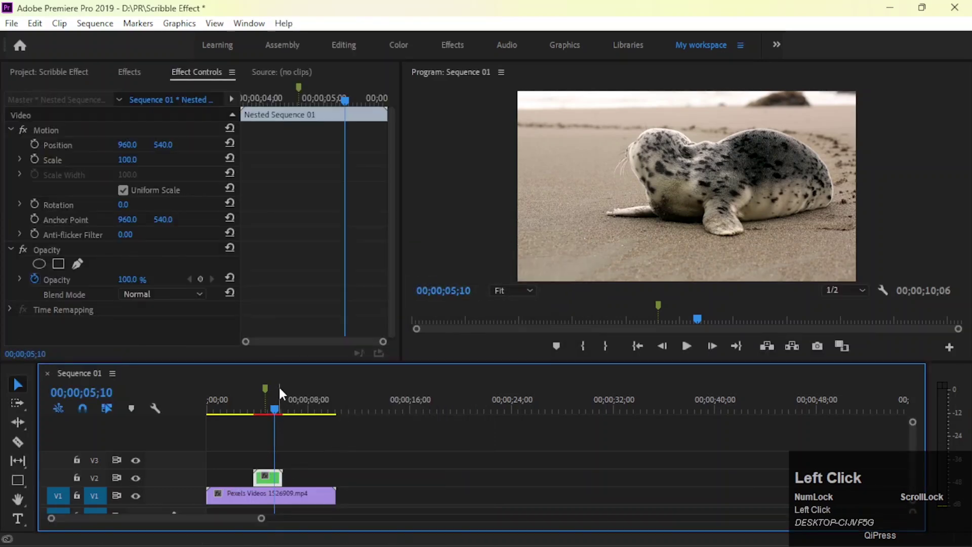
Step: Scale the nested line clip to 79 and set its position to 878, 485 in front of the seal's mouth
mouse_move(276, 408)
left_mouse_down()
mouse_move(260, 405)
mouse_move(268, 406)
left_mouse_up()
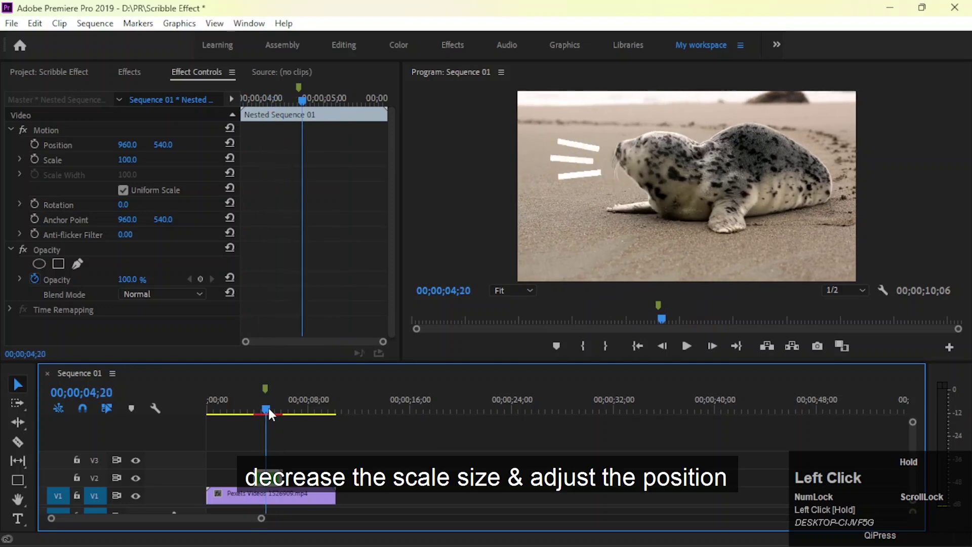
left_click(134, 160)
left_click_drag(128, 159, 118, 159)
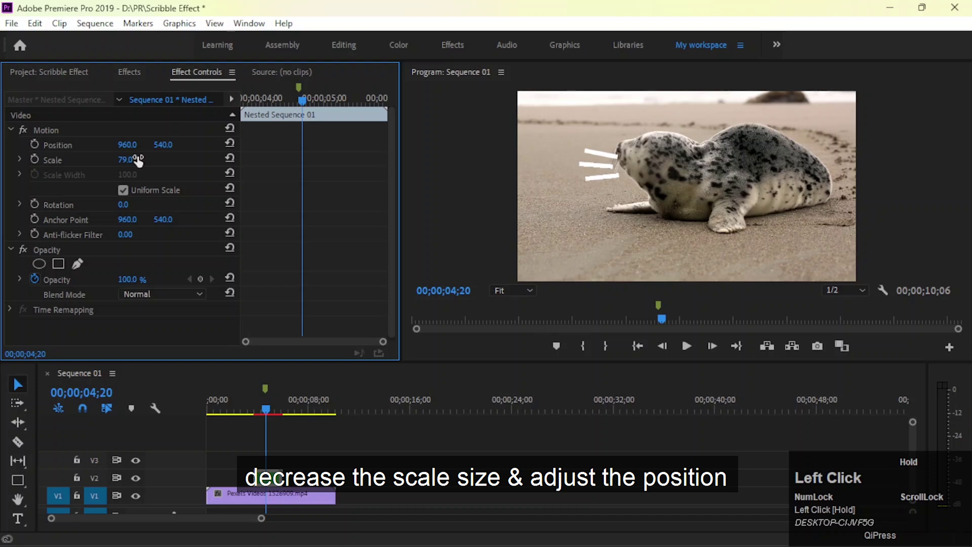
left_click_drag(163, 144, 117, 145)
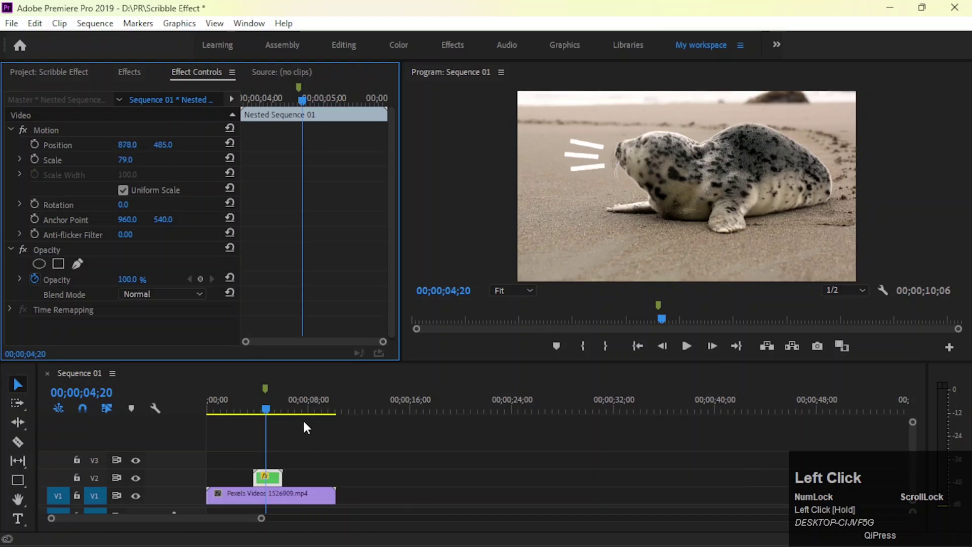
Step: Play back the nested clip from its start to check the resized line animation
left_click(264, 411, "shift")
left_click_drag(264, 412, 260, 410)
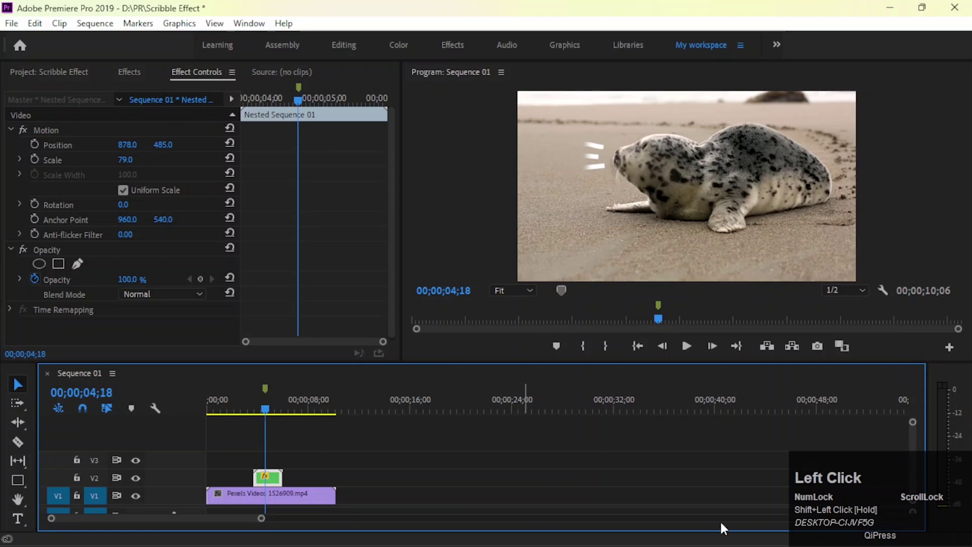
left_click_drag(263, 406, 254, 407)
key("space")
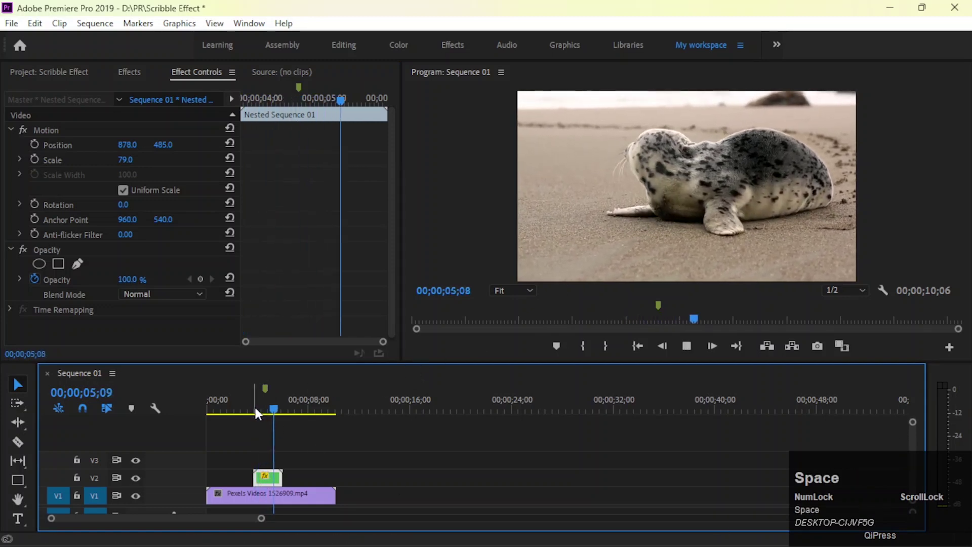
key("space")
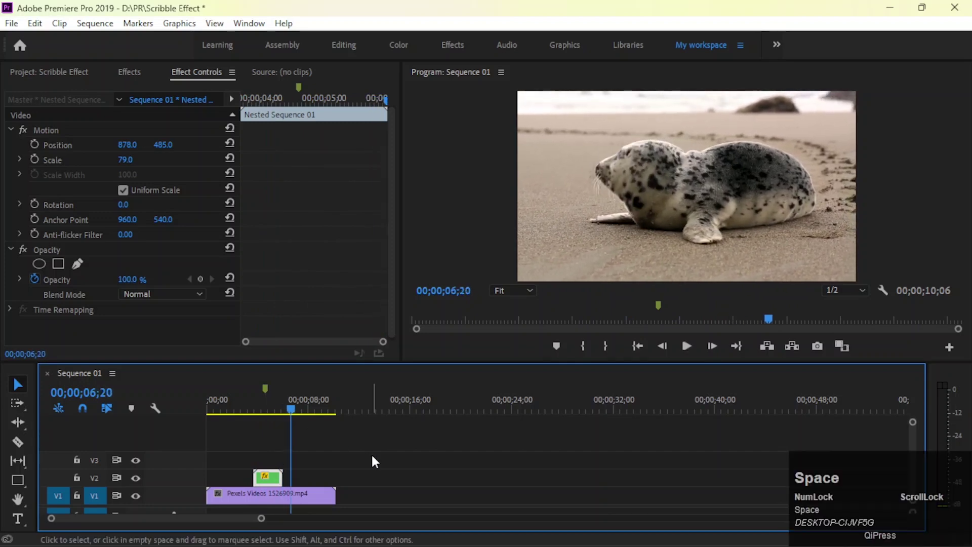
Step: Play the sequence from 00;00;00;00 to review the finished scribble effect
left_click(358, 423)
left_click(282, 405)
left_click_drag(285, 408, 193, 405)
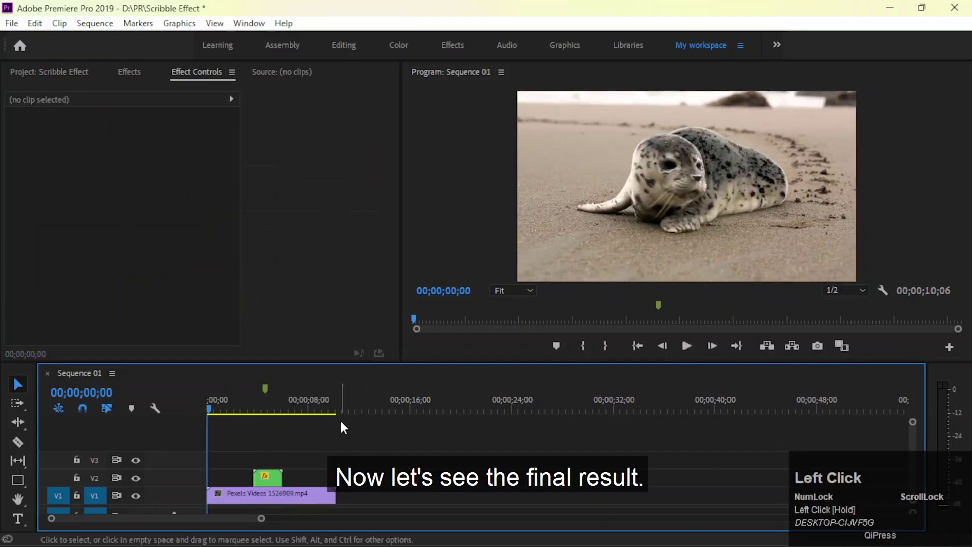
key("space")
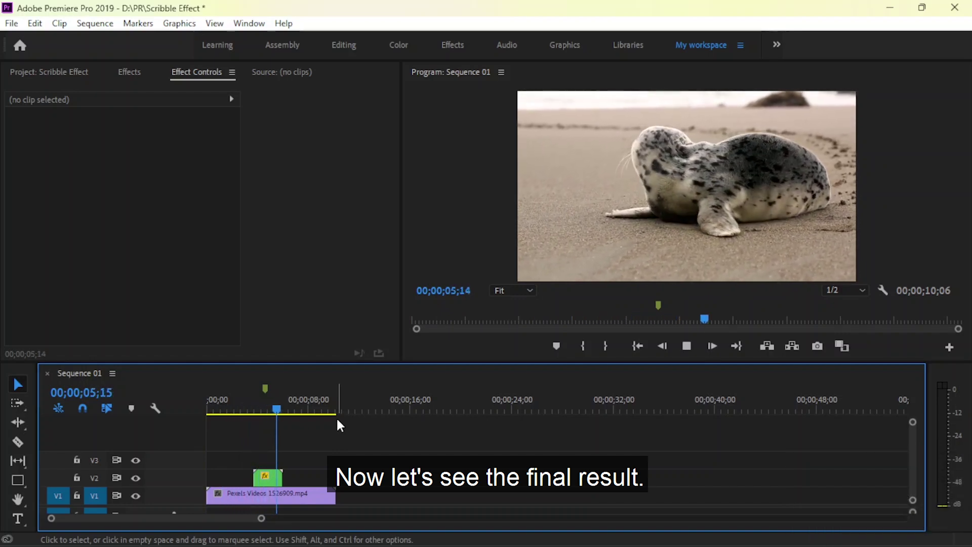
key("space")
left_click(362, 420)
Step: Place another copy of Pexels Videos 1526909.mp4 on V1 at 00;00;17;13 and add a marker at 00;00;25;20
left_click_drag(392, 403, 430, 403)
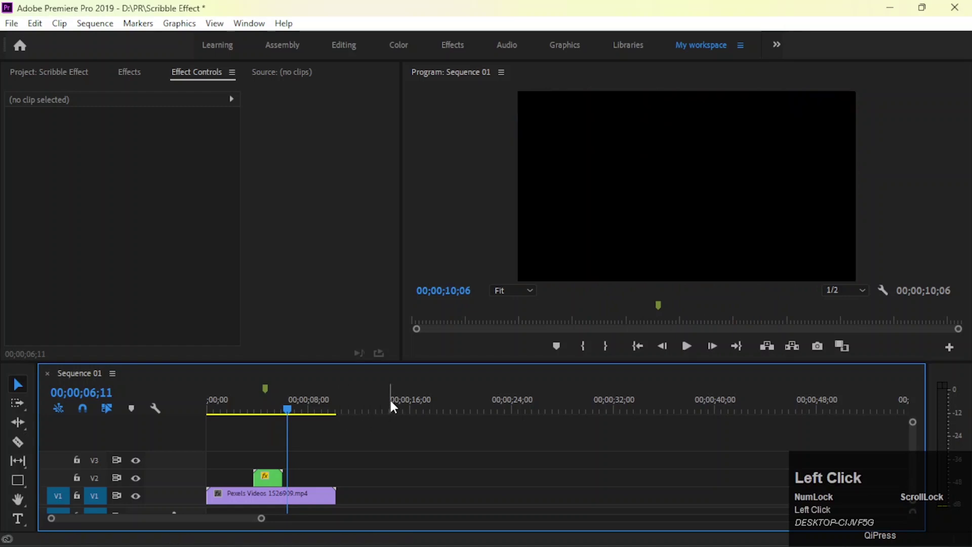
left_click(50, 74)
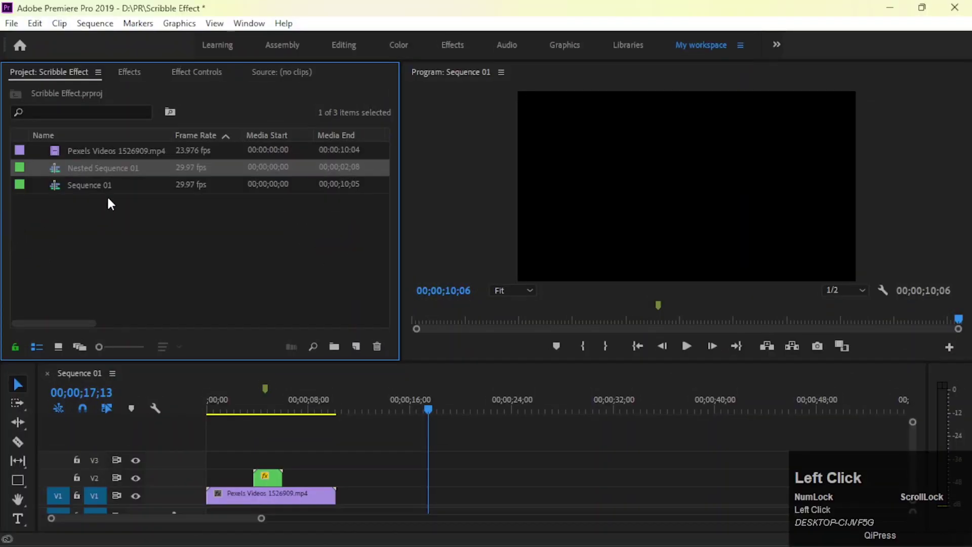
left_click_drag(105, 153, 429, 498)
left_click_drag(427, 406, 531, 421)
key("m")
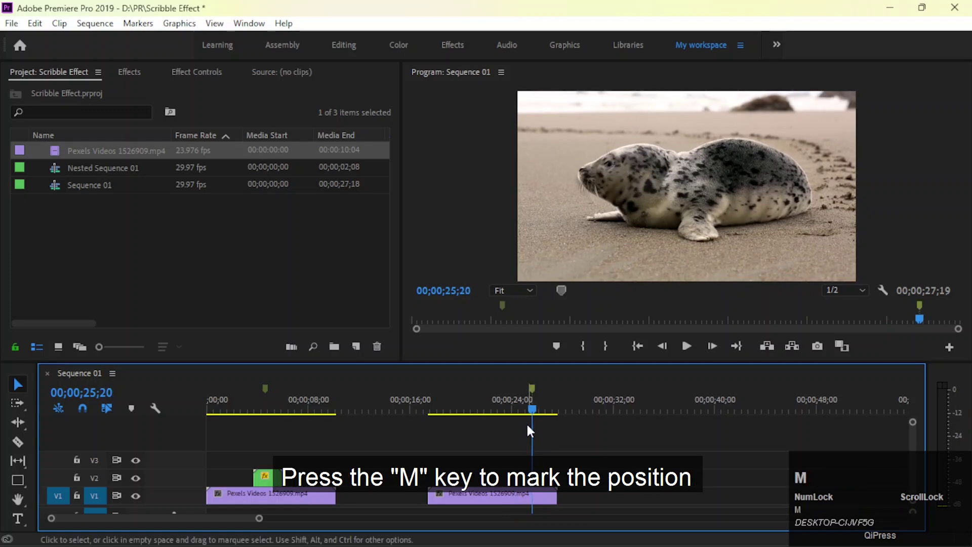
Step: Draw a thin horizontal white line in front of the seal's mouth with the Rectangle tool
left_click(18, 480)
left_click_drag(542, 177, 566, 178)
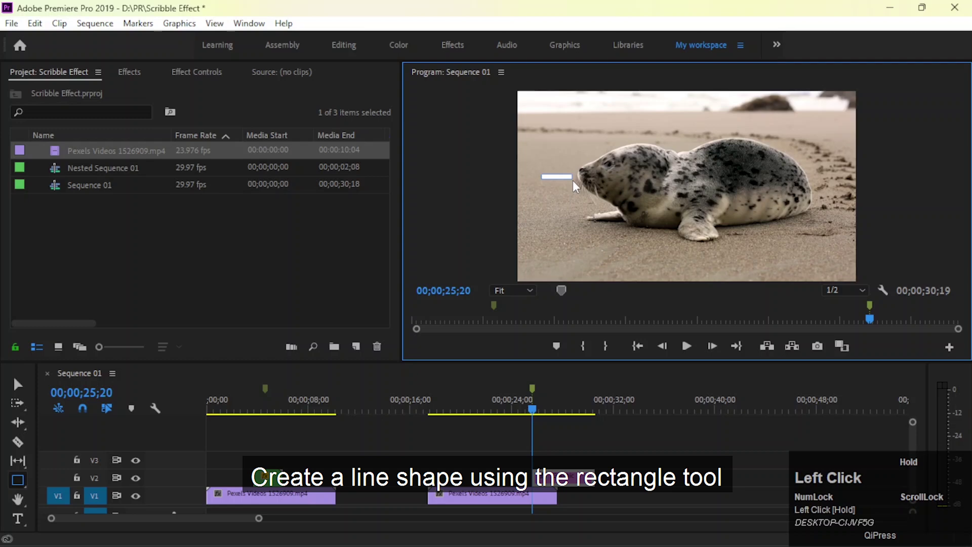
left_click_drag(574, 182, 574, 182)
left_click(18, 384)
Step: Duplicate the line twice and arrange the three lines as a fan at the mouth, the outer two tilted and the middle one horizontal
left_click_drag(726, 364, 694, 463)
left_click_drag(391, 244, 278, 243)
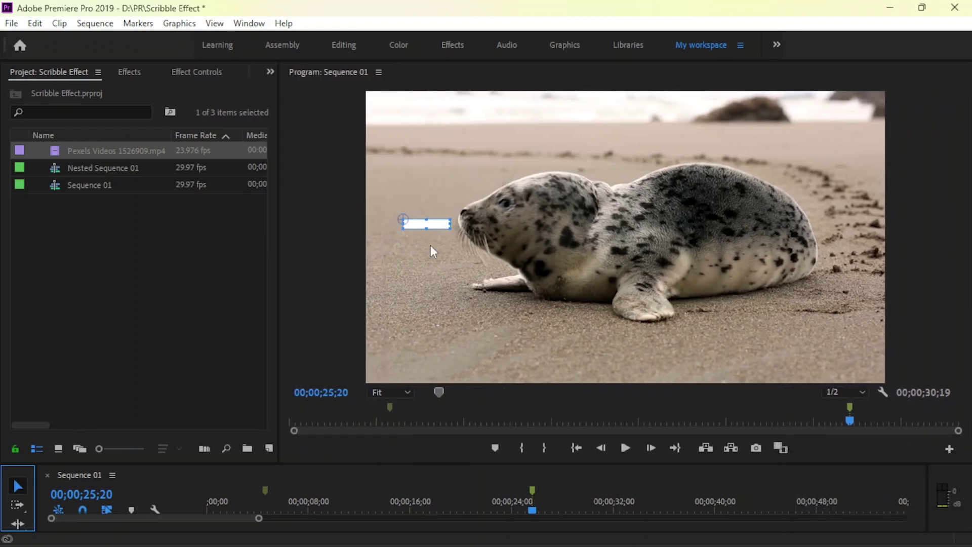
left_click_drag(445, 462, 440, 511)
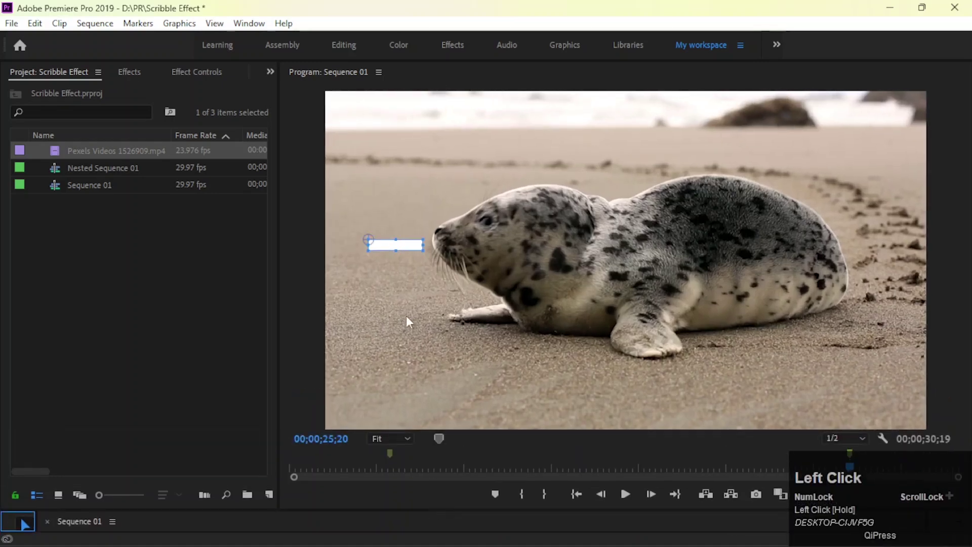
left_click_drag(409, 245, 405, 269)
key("ctrl+v")
left_click(367, 245)
left_click(403, 226)
key("ctrl+c")
left_click(405, 248)
key("ctrl+v")
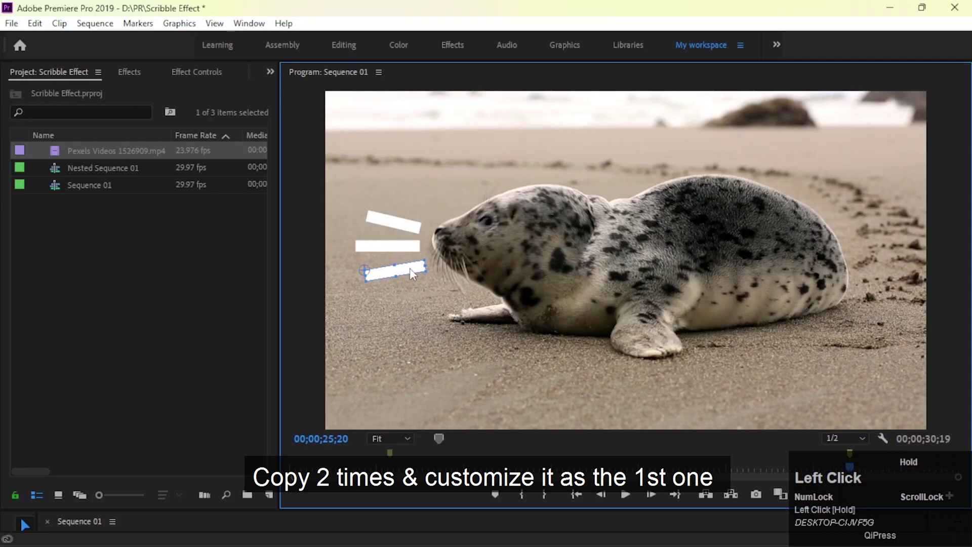
left_click_drag(407, 269, 408, 266)
left_click(408, 229)
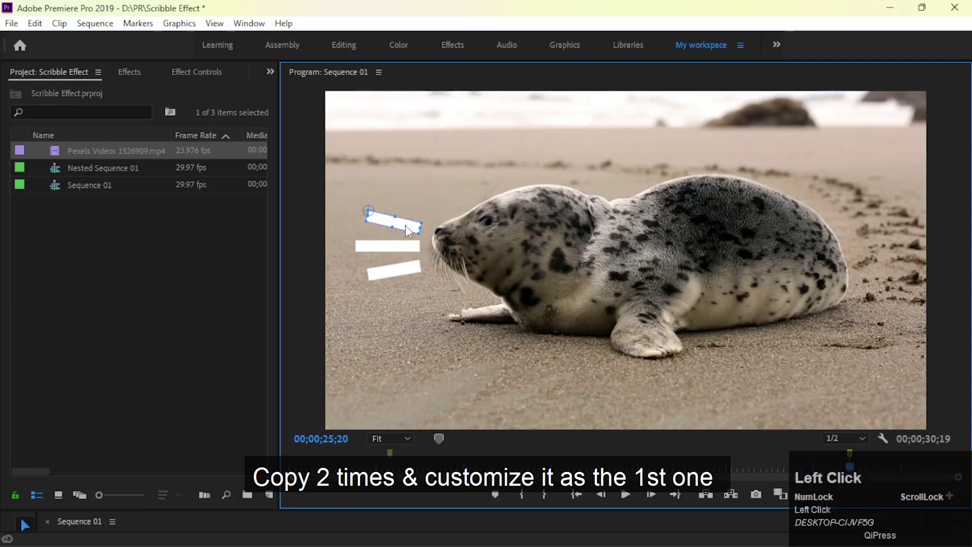
Step: Find the Roughen Edges effect and apply it to the new graphic clip on V2
left_click_drag(514, 511, 514, 386)
left_click(471, 455)
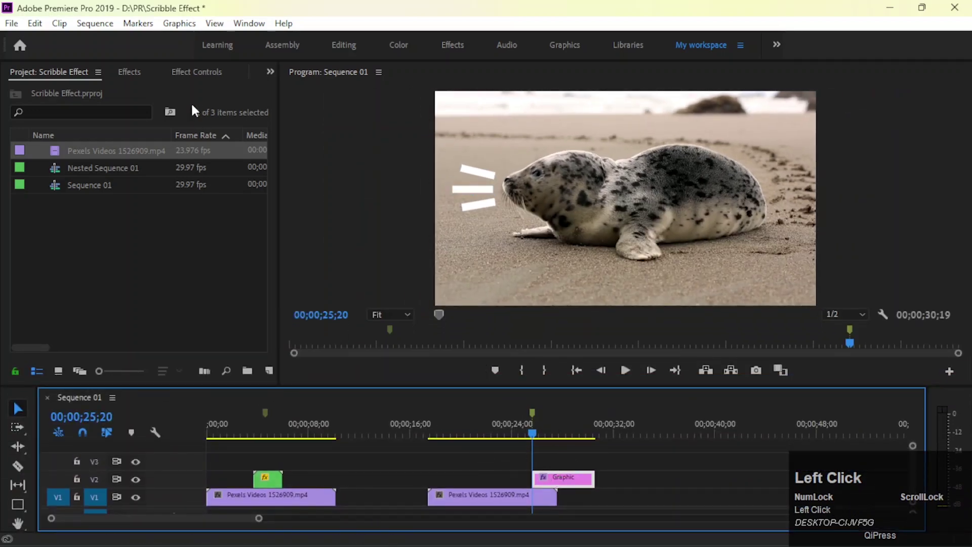
left_click(137, 73)
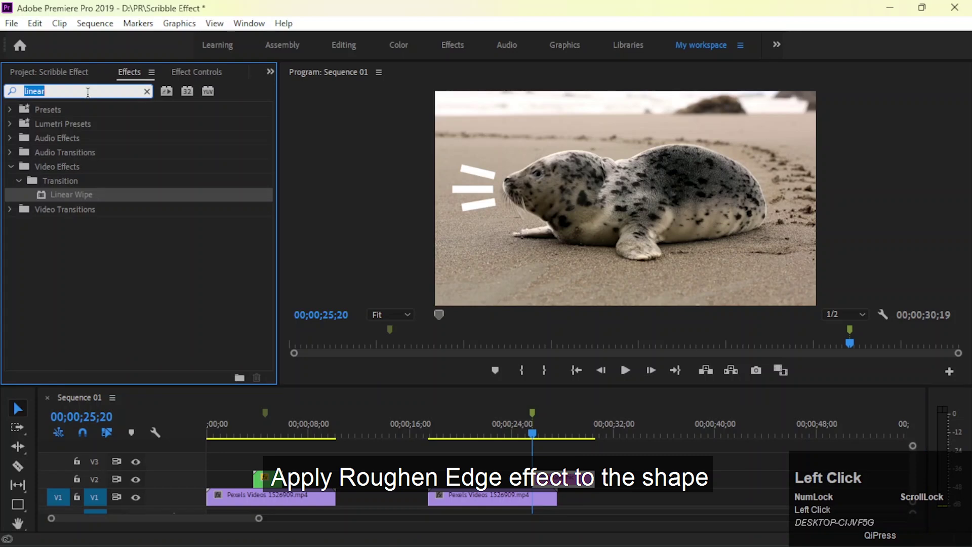
type("rough")
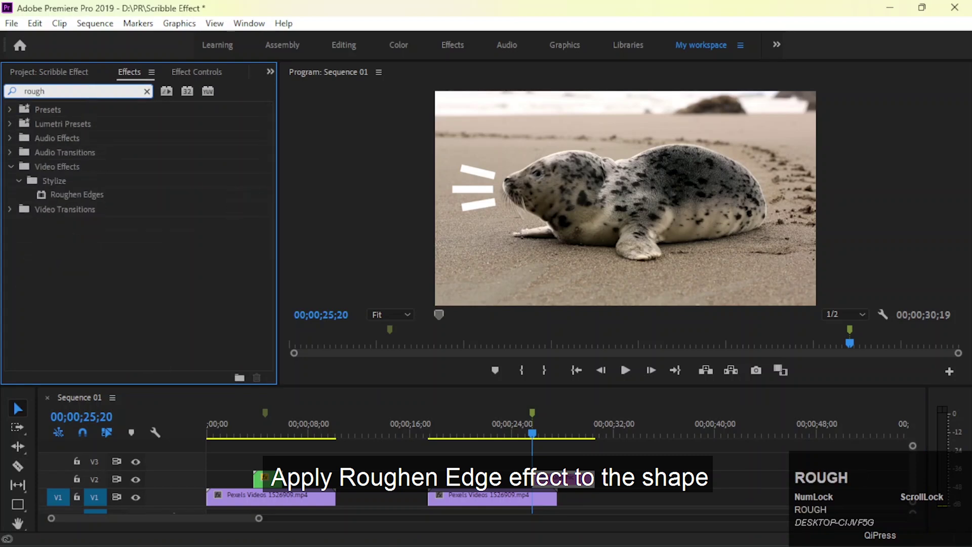
left_click(91, 197)
left_click_drag(95, 203, 570, 478)
left_click_drag(536, 385, 532, 429)
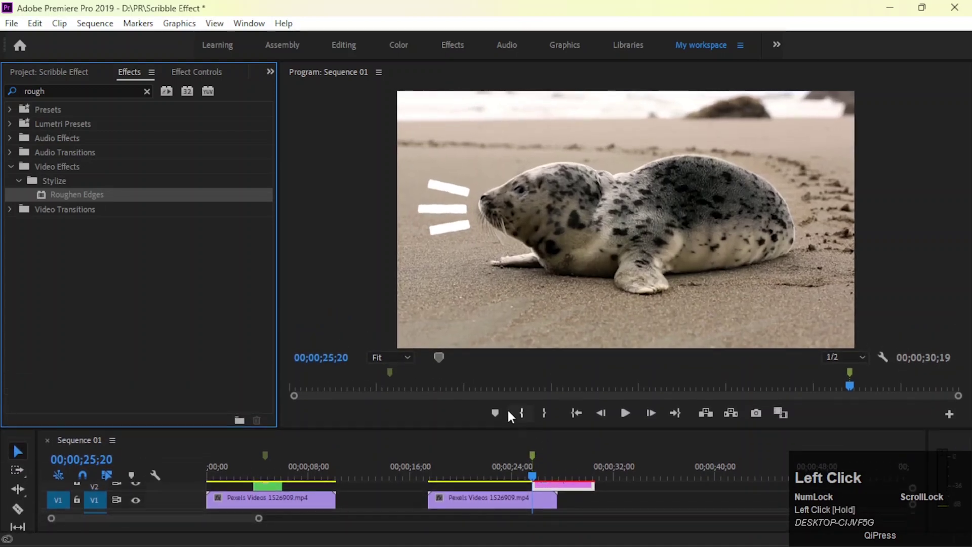
Step: Find the Circle effect and apply it to the same graphic clip on V2
double_click(81, 91)
type("cir")
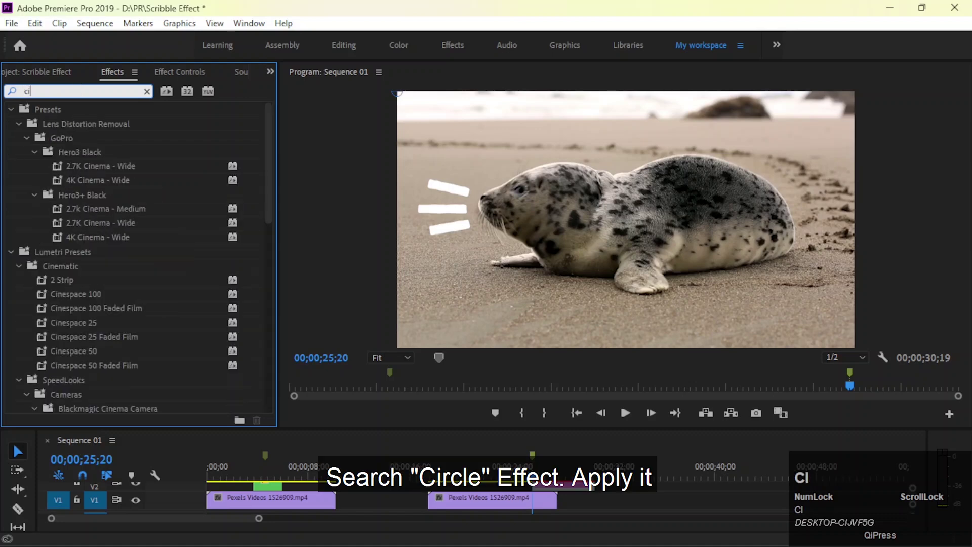
left_click(74, 198)
left_click_drag(64, 203, 583, 494)
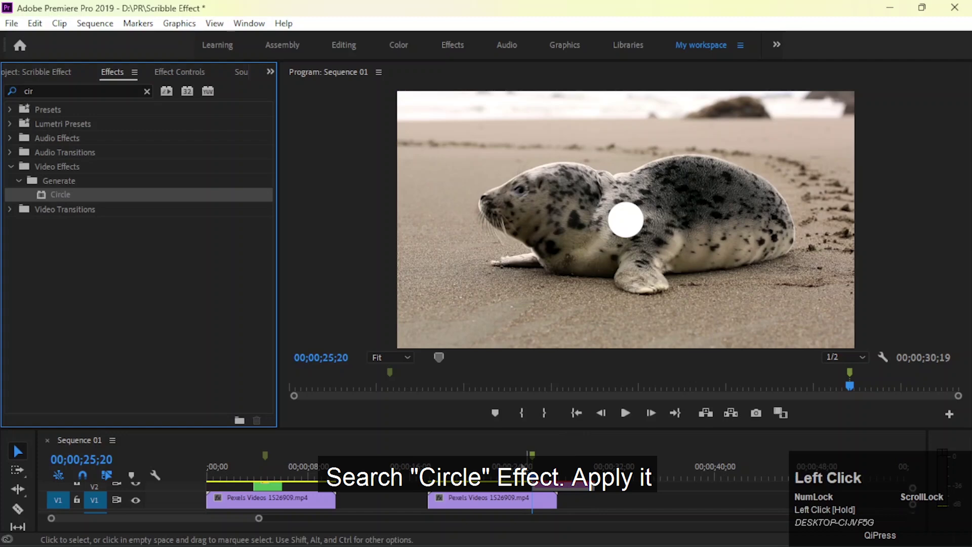
Step: Set the Circle effect's blending mode to Stencil Alpha
left_click(157, 71)
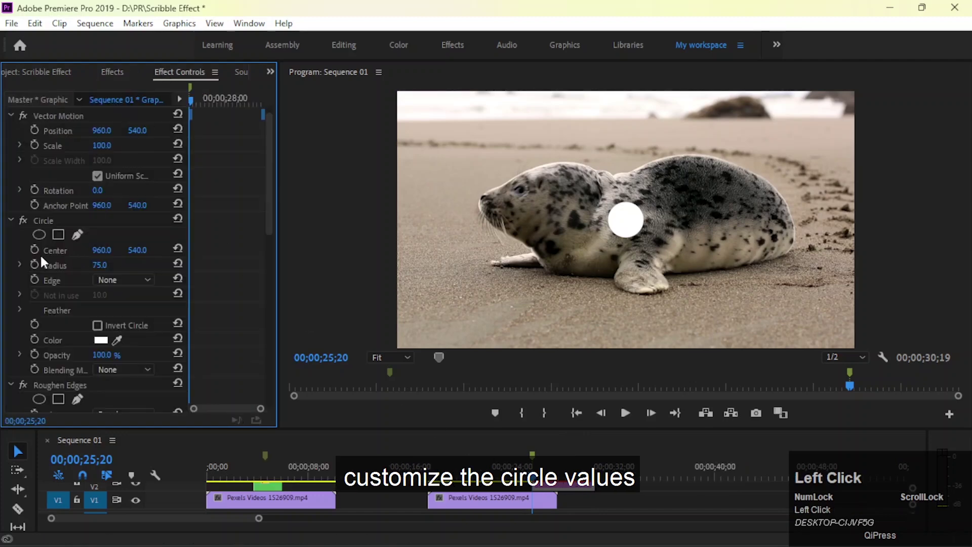
scroll(41, 254, "down", 1)
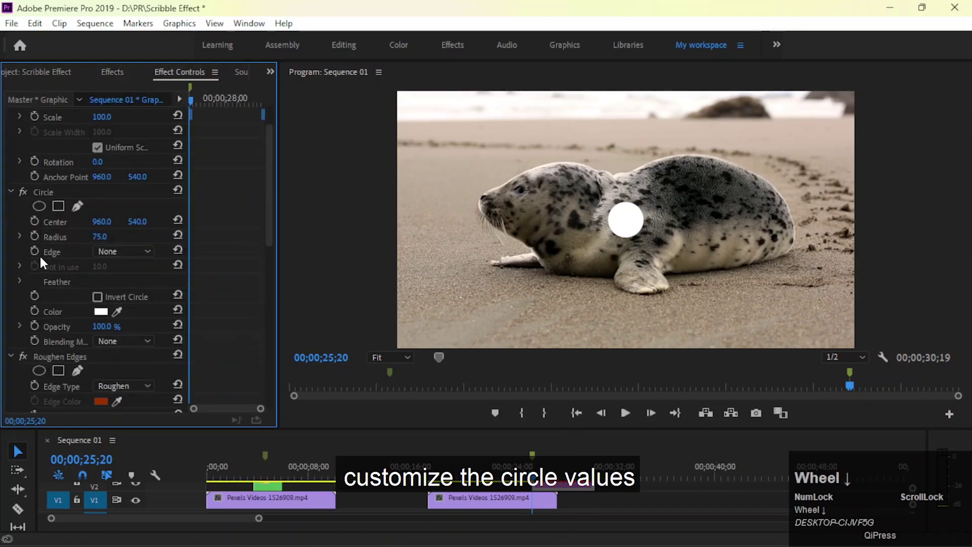
left_click(114, 341)
left_click(133, 61)
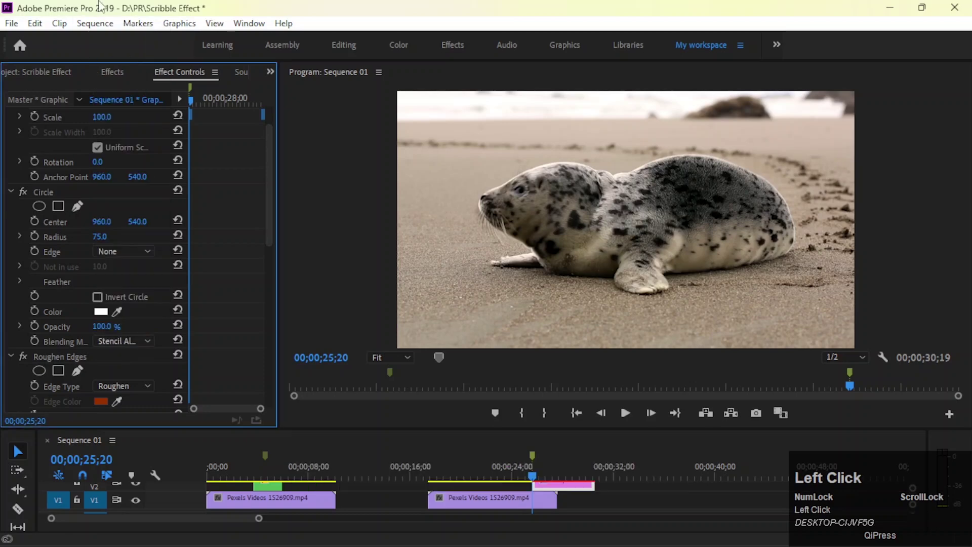
Step: Move the Circle effect's center onto the seal's nose, at about 379.8, 463.7
left_click(47, 196)
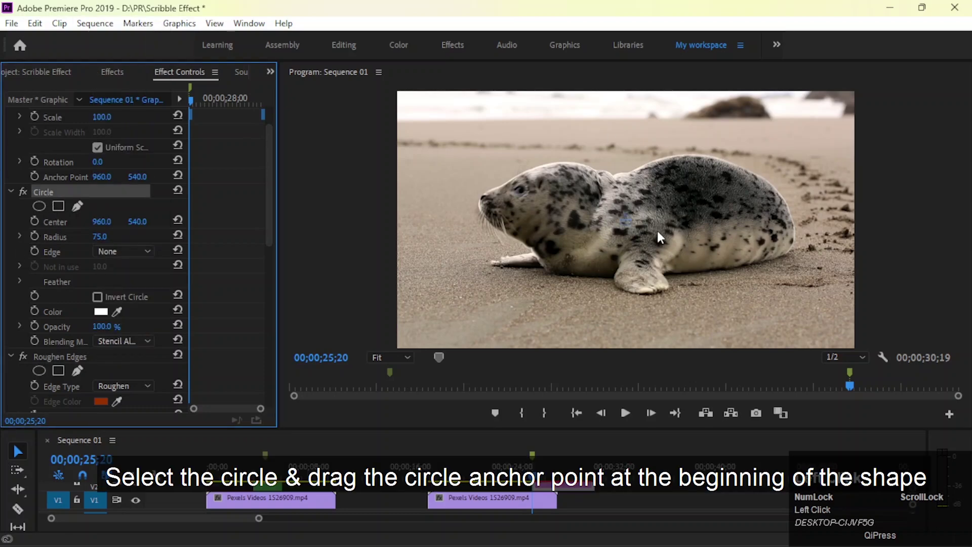
left_click_drag(628, 220, 549, 213)
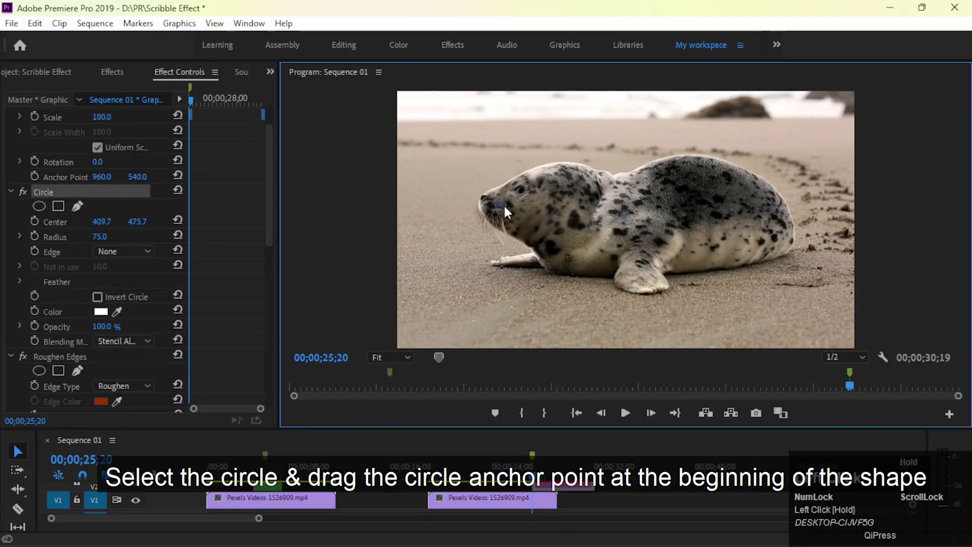
mouse_move(479, 205)
left_mouse_down()
mouse_move(431, 201)
mouse_move(489, 207)
left_mouse_up()
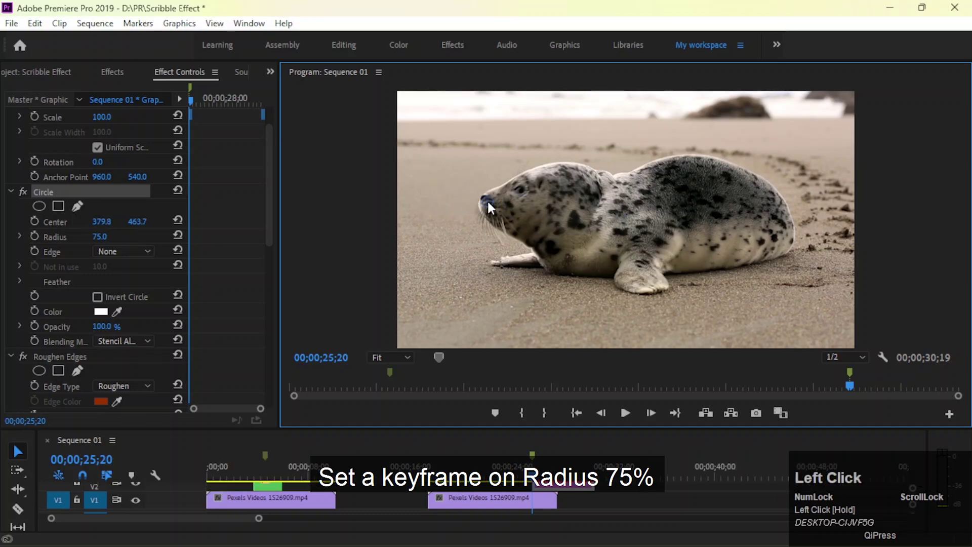
Step: Keyframe the Circle radius at 75 at 00;00;25;20 and at 317 at 00;00;25;27
left_click(33, 236)
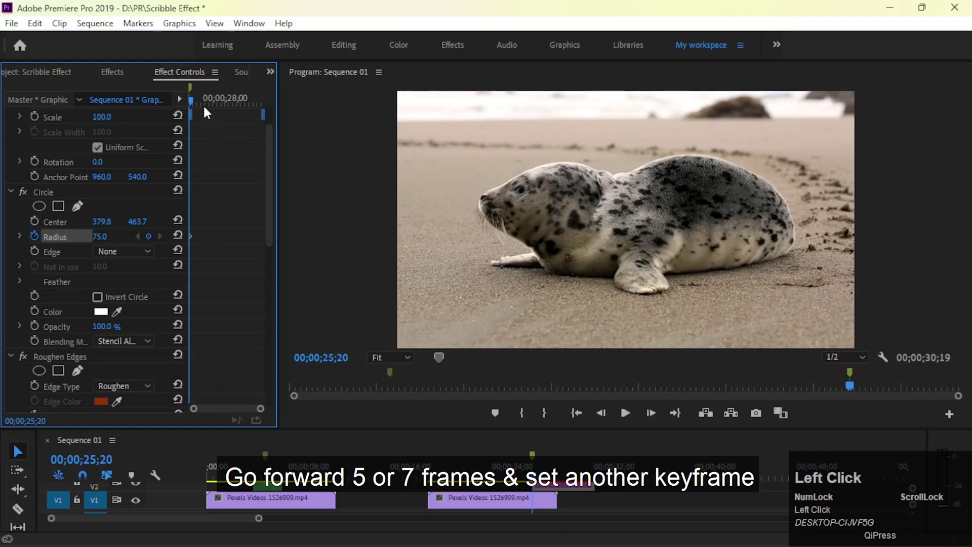
left_click_drag(191, 99, 193, 101)
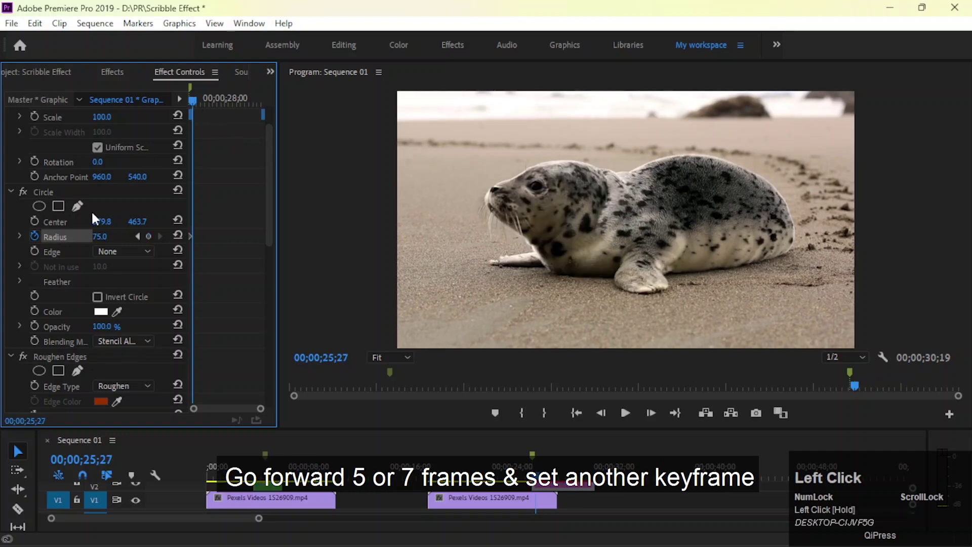
left_click_drag(99, 236, 63, 236)
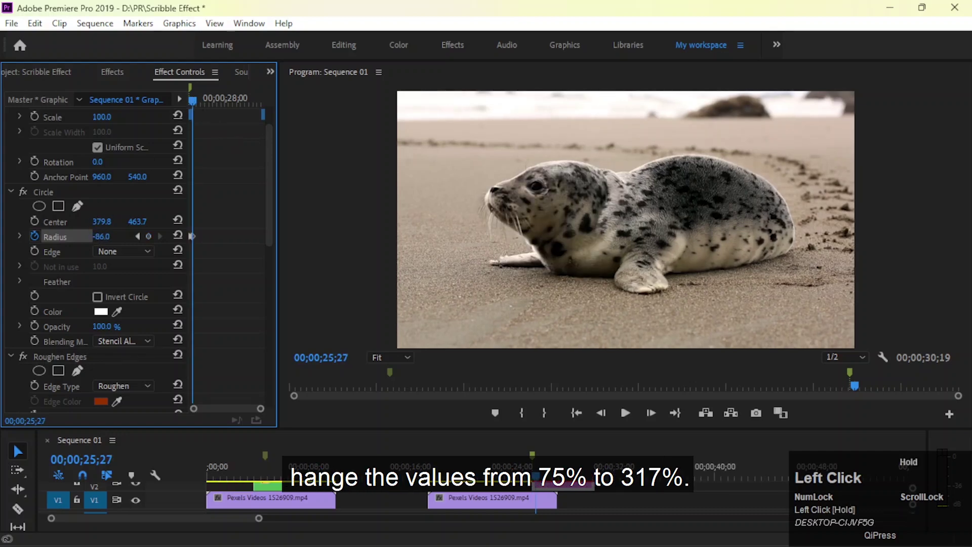
left_click_drag(99, 235, 219, 236)
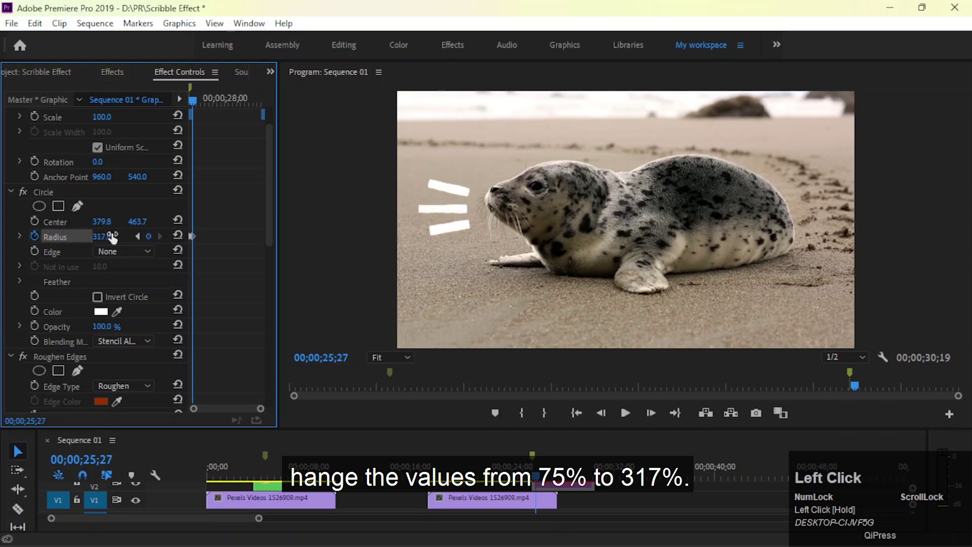
Step: Review the radius animation at closer timeline zoom and apply a second Circle effect to the graphic clip on V2
left_click_drag(260, 411, 249, 405)
left_click_drag(277, 295, 393, 284)
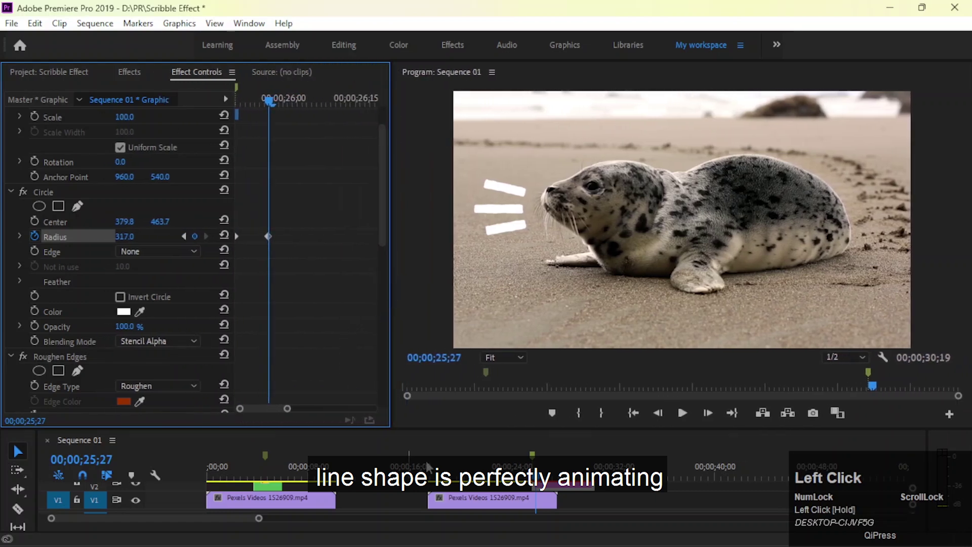
left_click(43, 192)
mouse_move(277, 102)
left_mouse_down()
mouse_move(246, 103)
mouse_move(273, 107)
left_mouse_up()
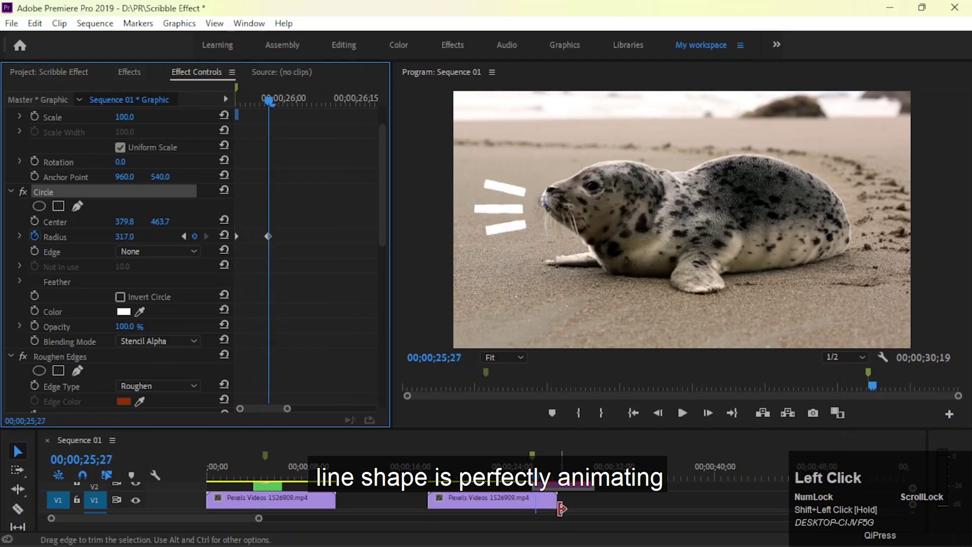
left_click(131, 72)
left_click_drag(54, 195, 556, 495)
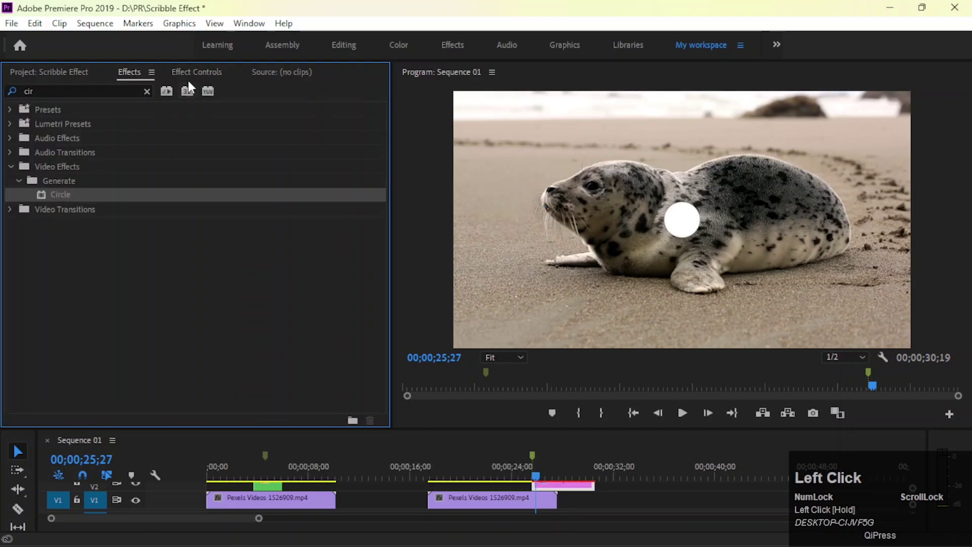
left_click(213, 73)
left_click(45, 192)
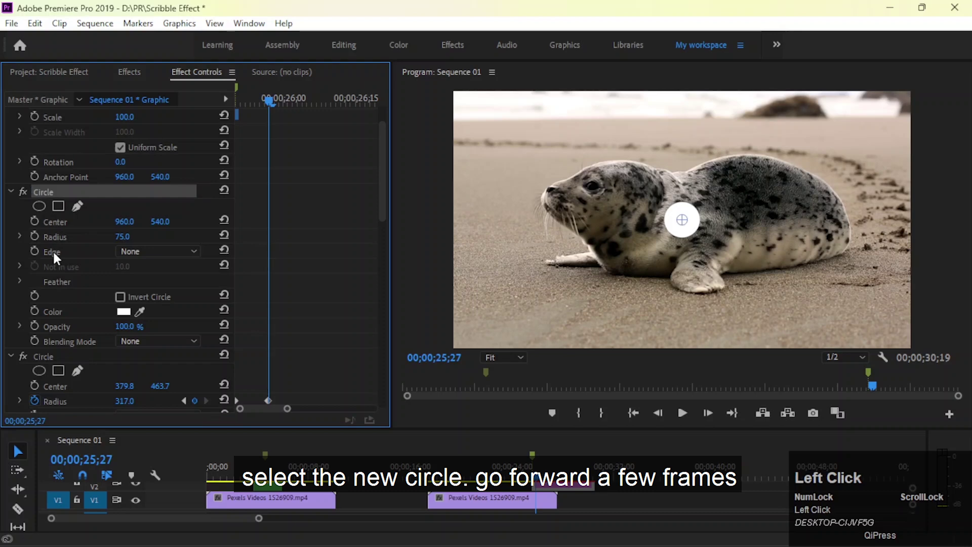
Step: At 00;00;25;29, set the new Circle effect's blending mode to Stencil Alpha
scroll(52, 250, "down", 2)
left_click_drag(267, 101, 278, 100)
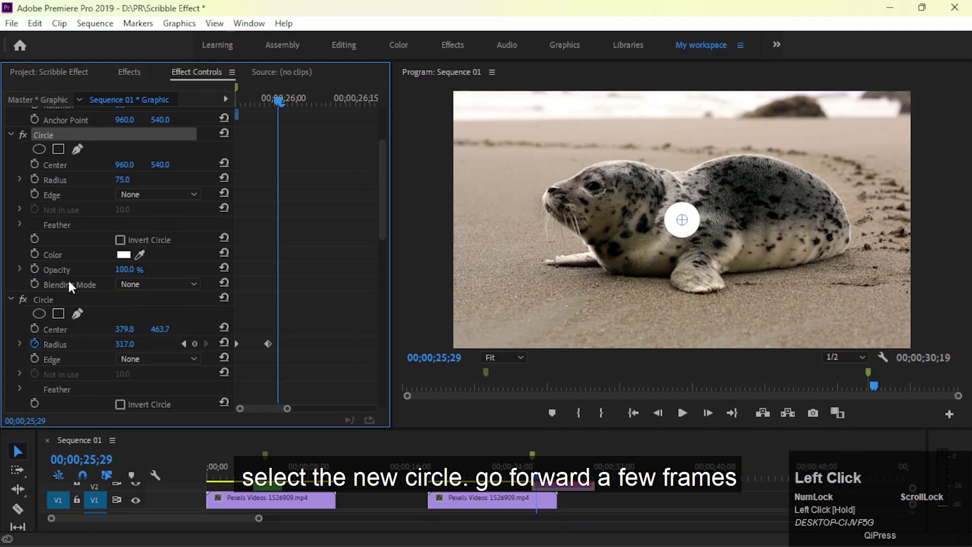
left_click(133, 285)
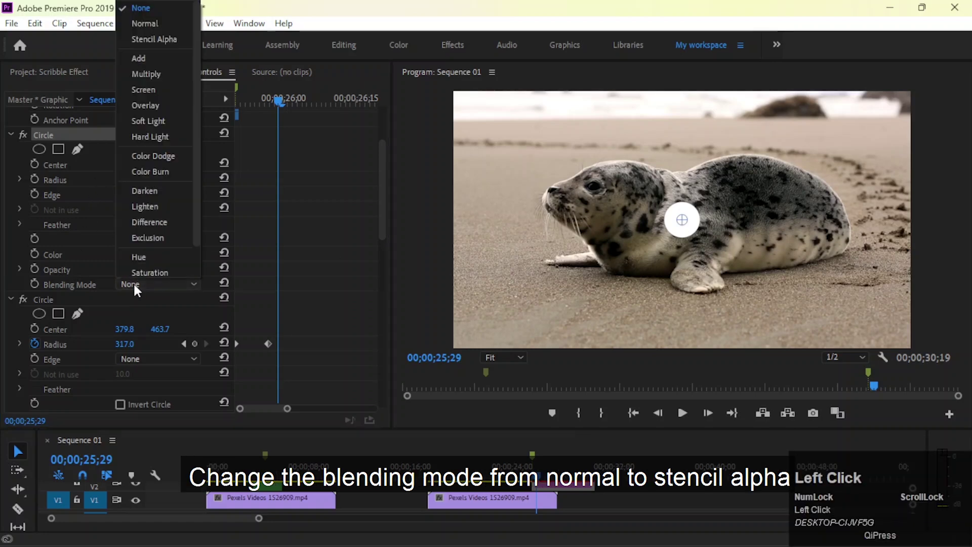
left_click(162, 40)
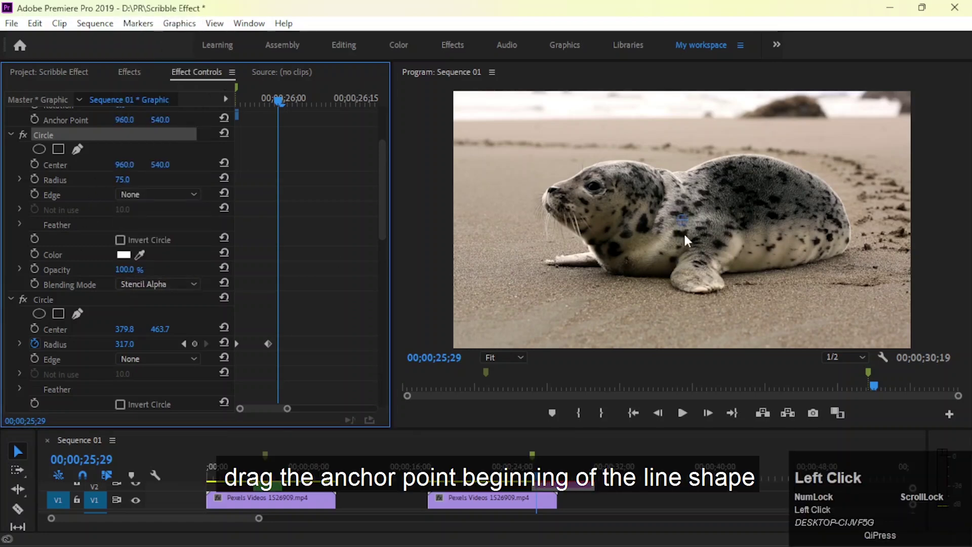
Step: Move the new Circle's center to the seal's nose, at about 367.9, 484.7, and invert the circle
left_click_drag(683, 223, 555, 210)
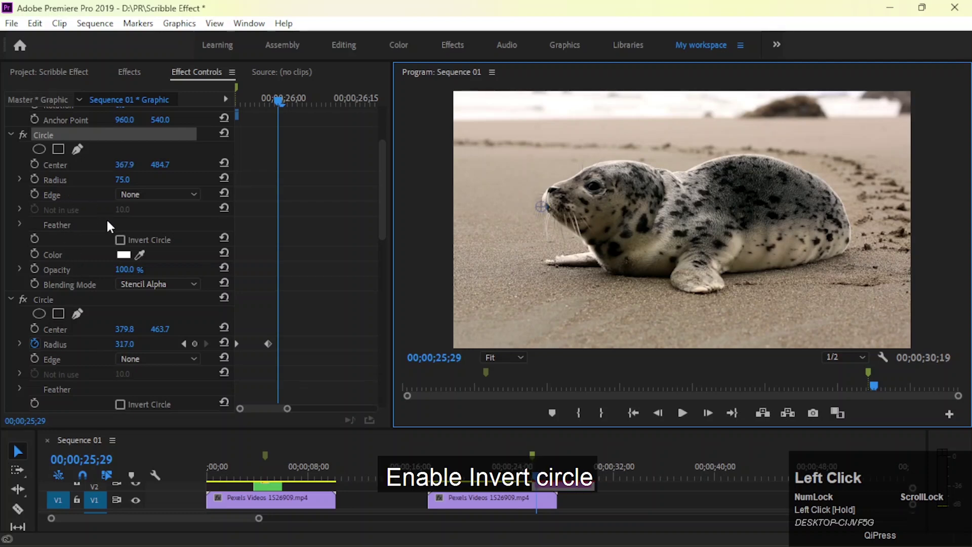
left_click(120, 240)
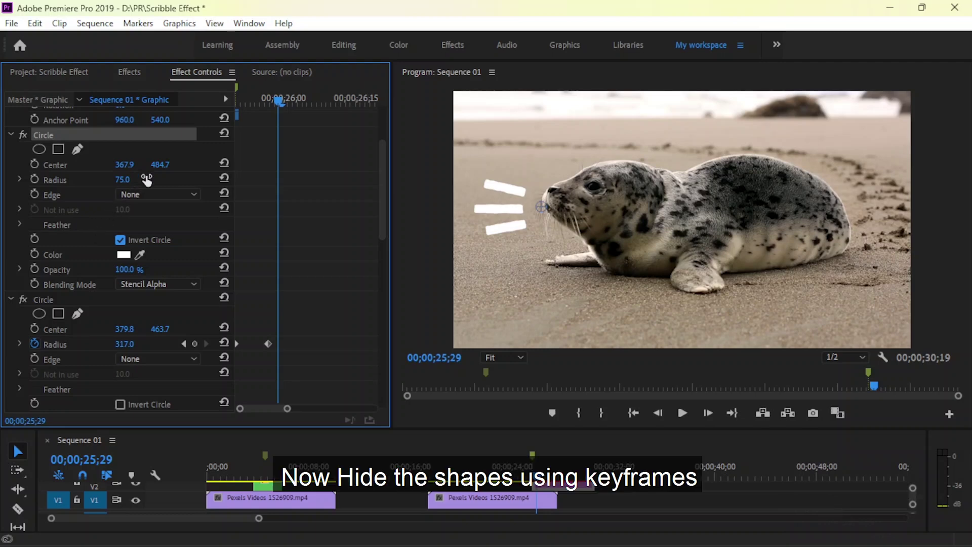
Step: Keyframe the inverted Circle's radius at 75 at 00;00;25;29 and at 328 at 00;00;26;01
left_click(35, 180)
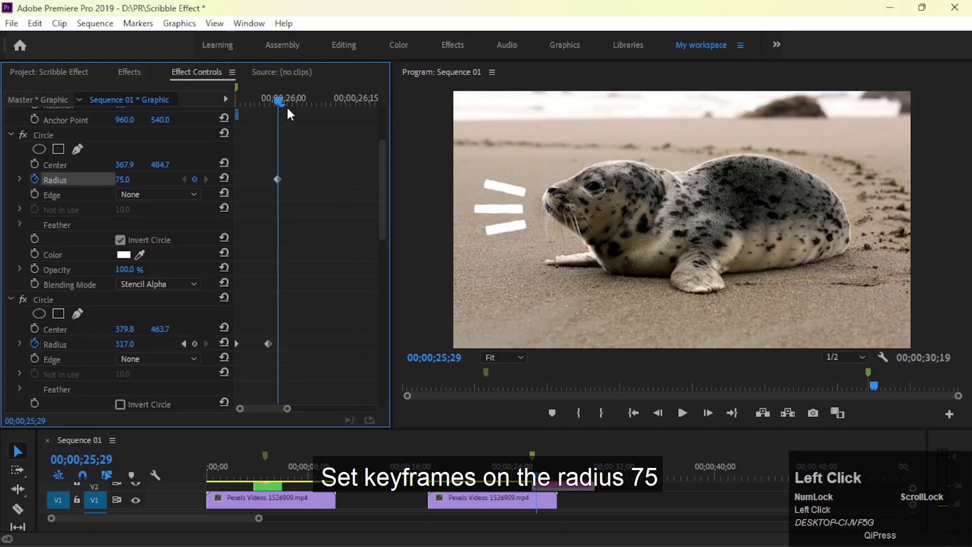
left_click_drag(281, 99, 284, 99)
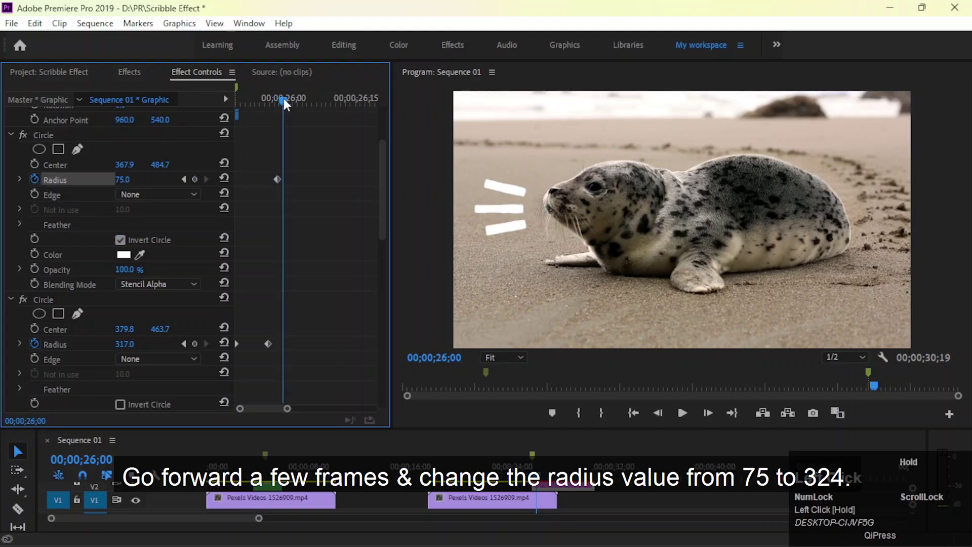
left_click_drag(285, 98, 287, 99)
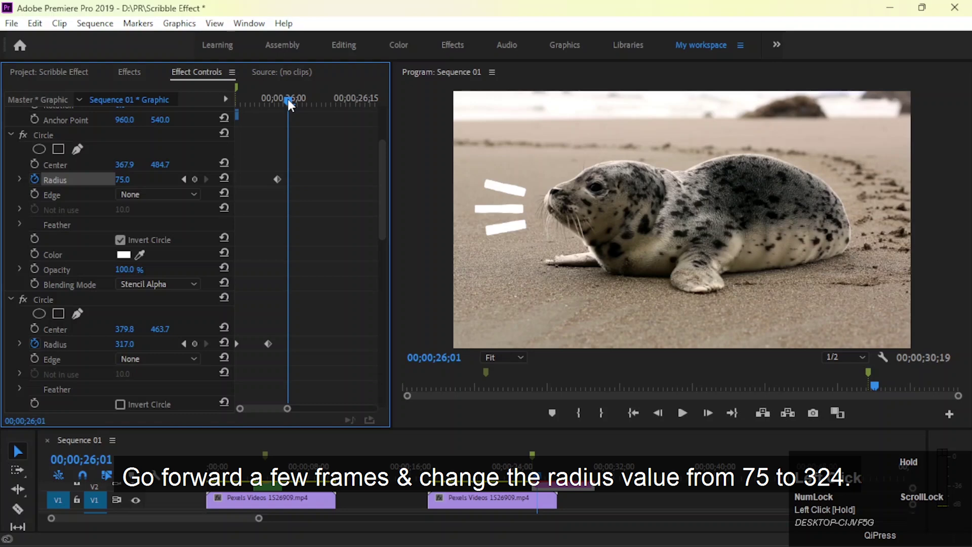
left_click_drag(123, 179, 190, 179)
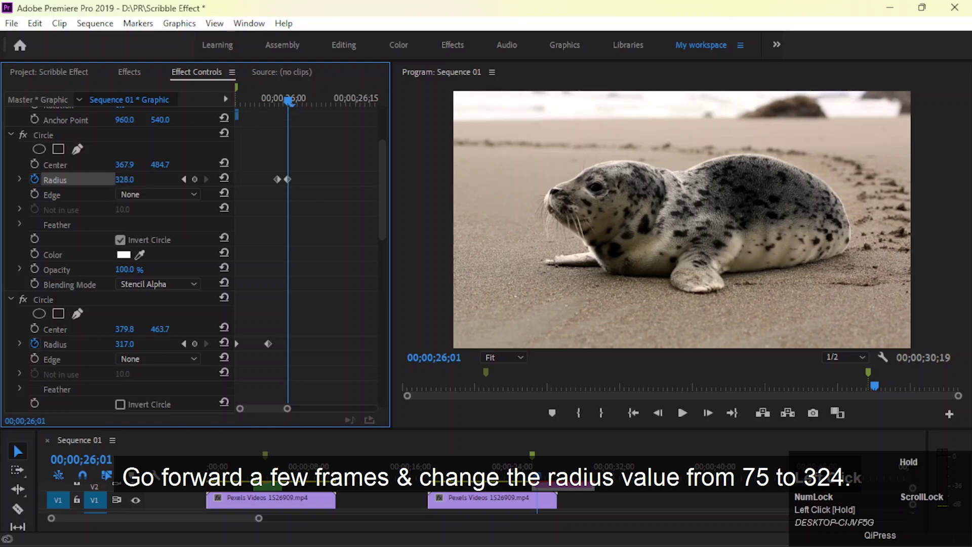
Step: Play back the line animation and shift the inverted Circle's last radius keyframe slightly later, to about 00;00;26;02
left_click_drag(288, 101, 244, 101)
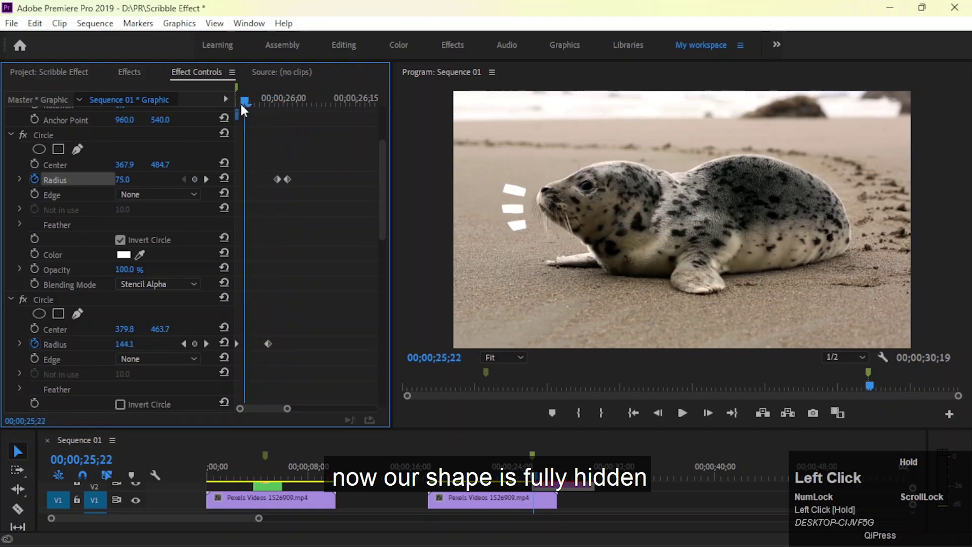
key("space")
key("space")
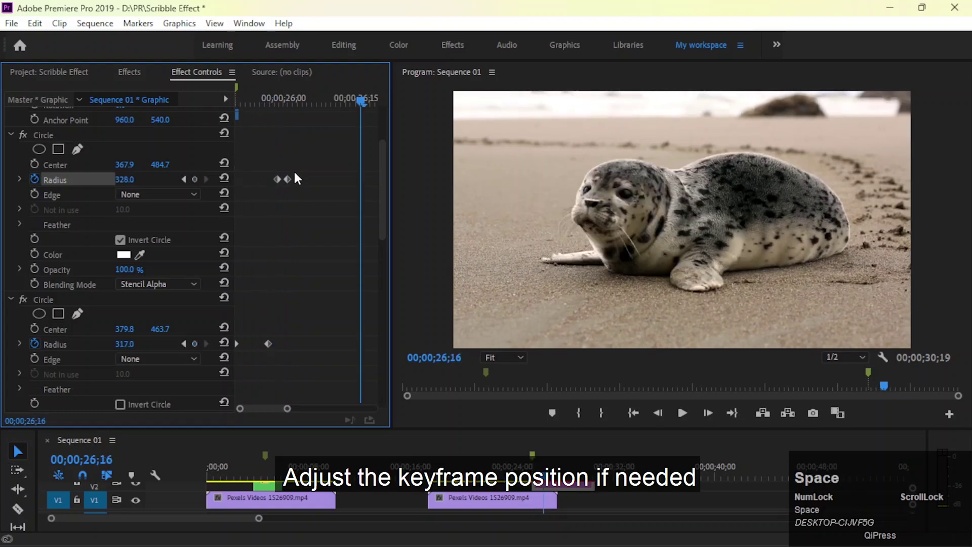
left_click_drag(289, 100, 289, 101)
left_click_drag(287, 179, 293, 179)
left_click_drag(289, 100, 161, 93)
key("space")
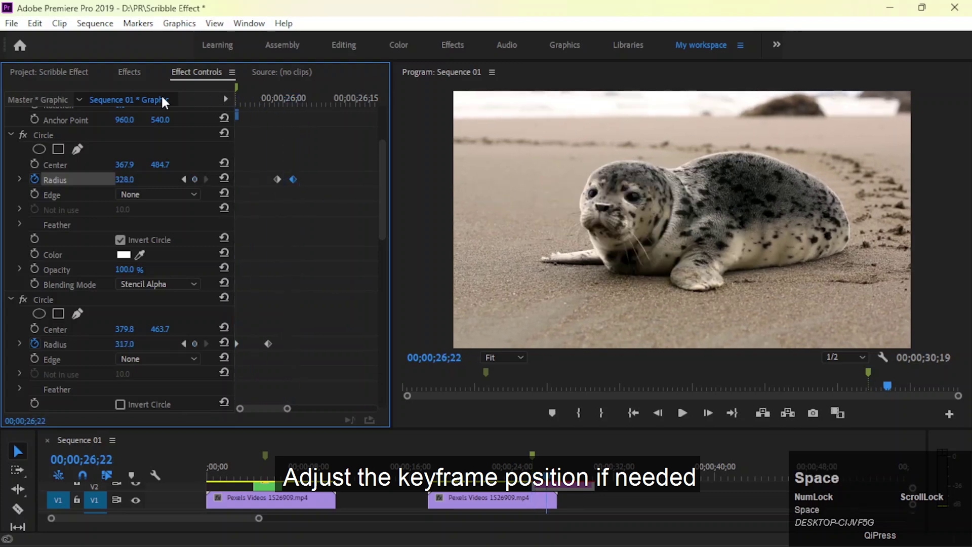
Step: Enlarge the timeline area and trim the V2 graphic clip's end to the second video clip's end at 00;00;27;19
left_click_drag(450, 428, 446, 354)
left_click(512, 405)
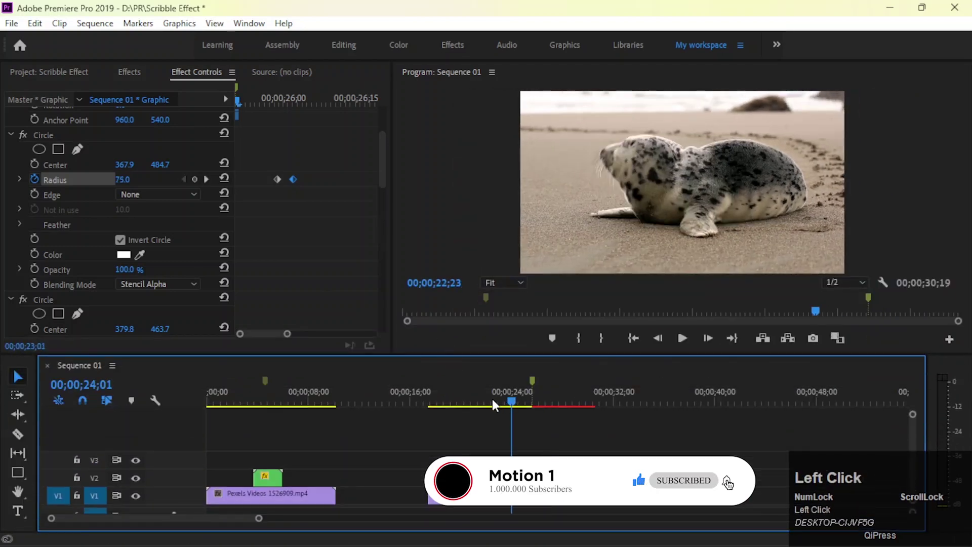
left_click(430, 405)
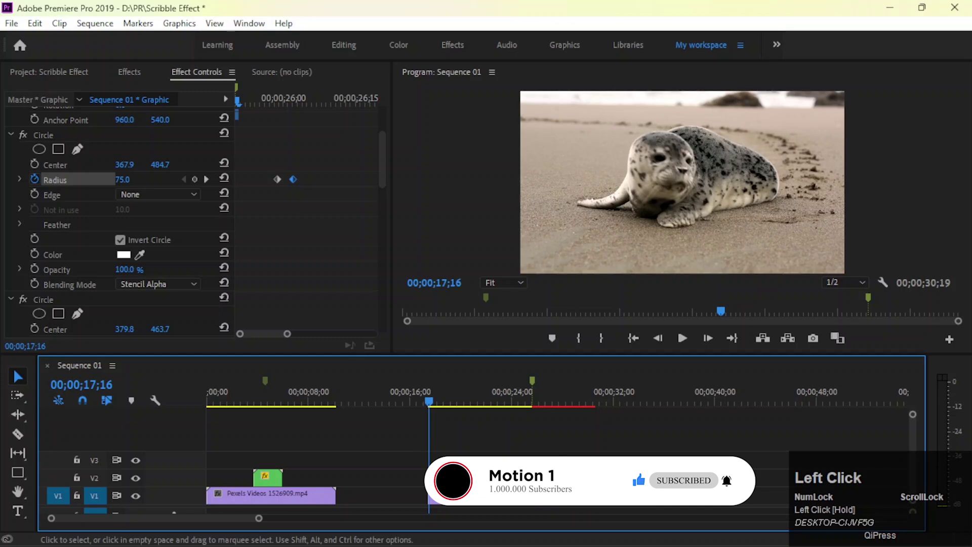
left_click_drag(595, 495, 557, 495)
Step: Render the timeline preview of the line graphic and play back the second seal clip
mouse_move(533, 396)
left_mouse_down()
mouse_move(551, 396)
mouse_move(540, 401)
left_mouse_up()
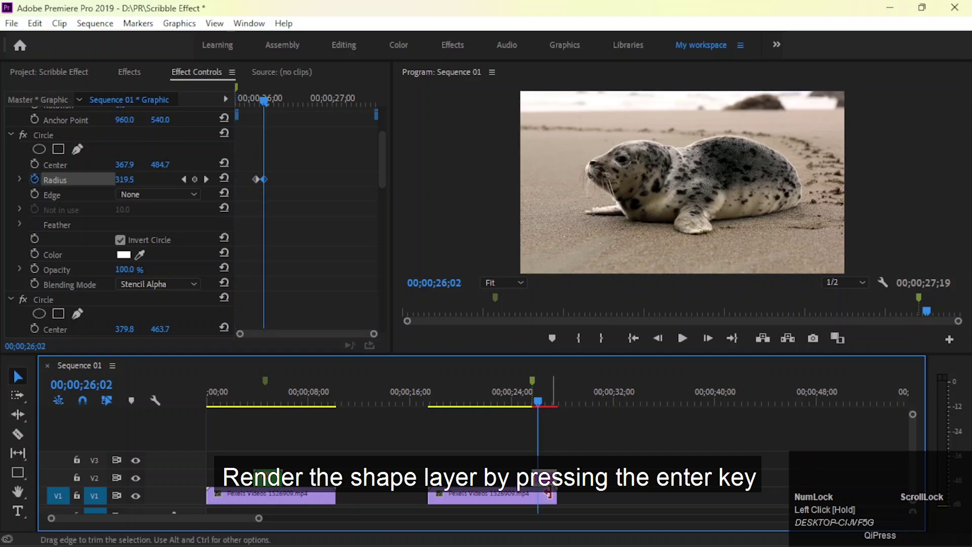
key("Return")
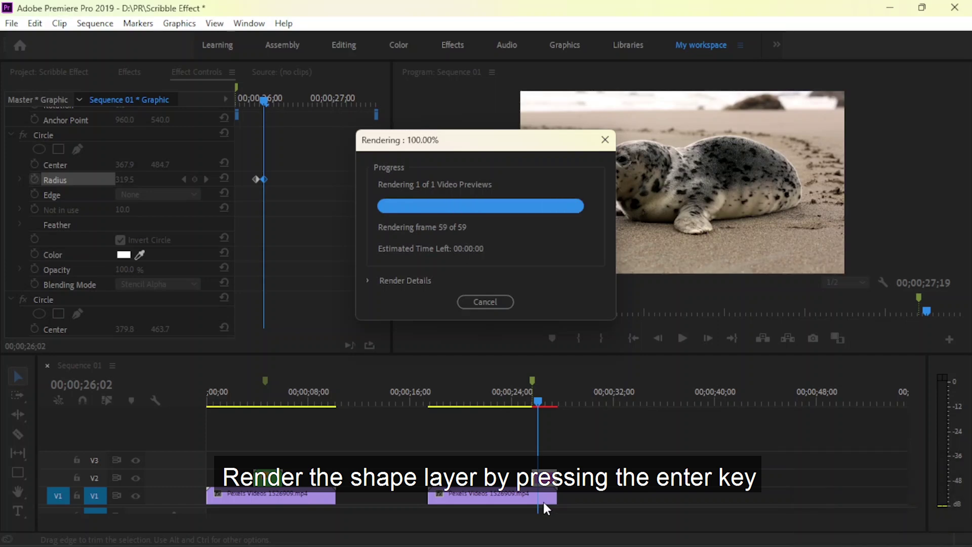
left_click_drag(481, 395, 466, 396)
key("space")
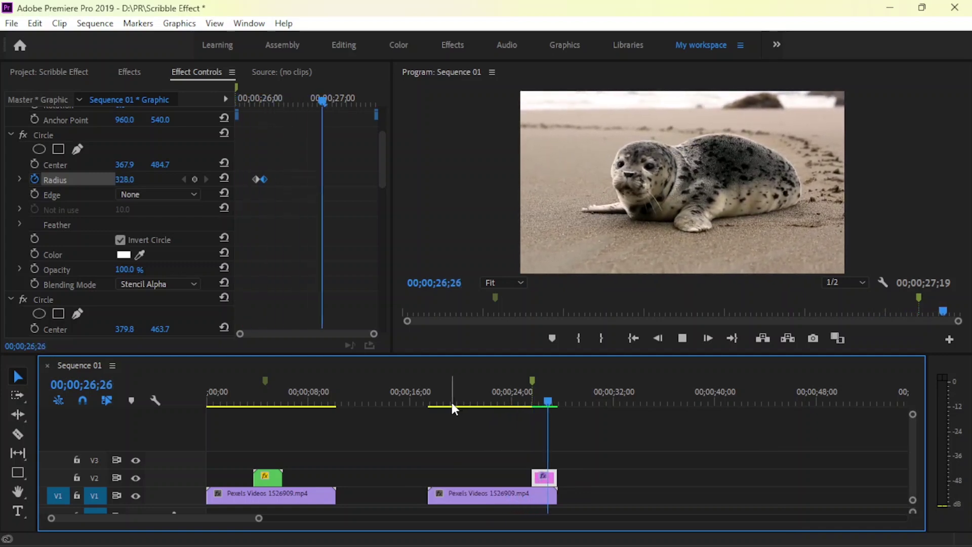
key("space")
Step: Nest the V2 graphic clip as Nested Sequence 02, with the playhead at 00;00;25;28
left_click_drag(544, 402, 536, 402)
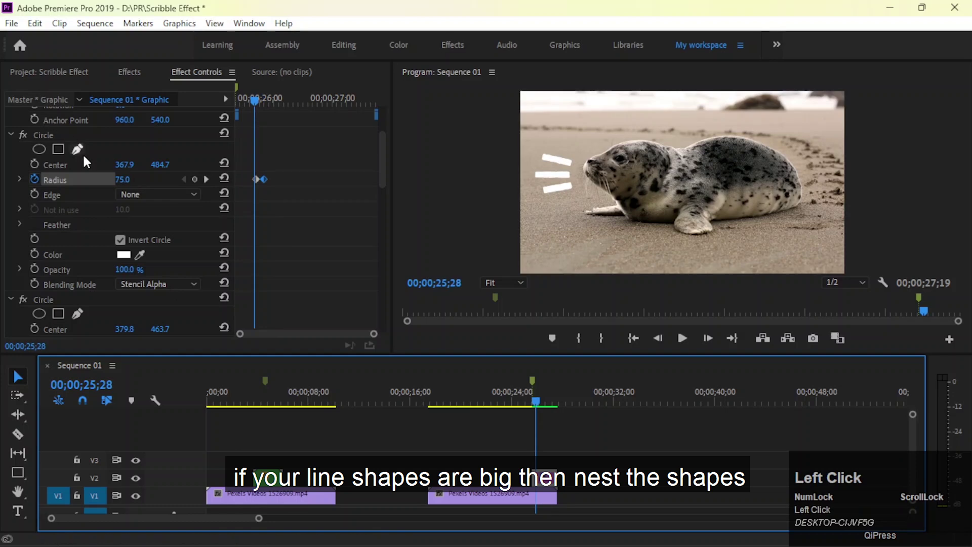
right_click(541, 479)
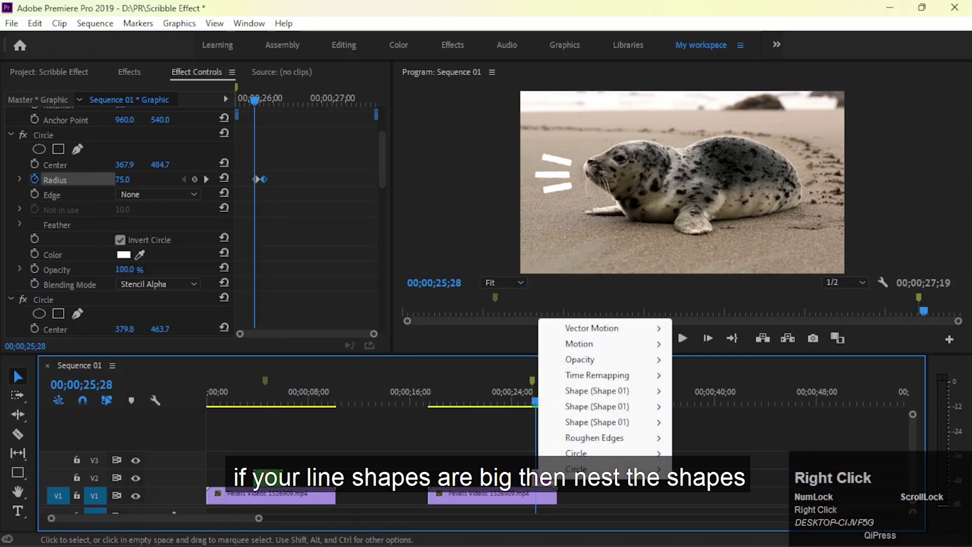
left_click(640, 497)
right_click(545, 495)
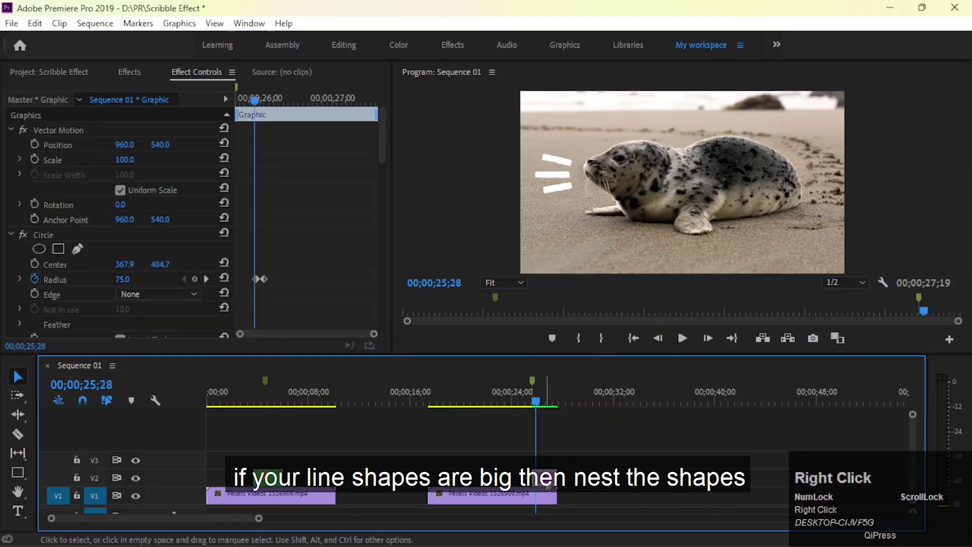
left_click(582, 348)
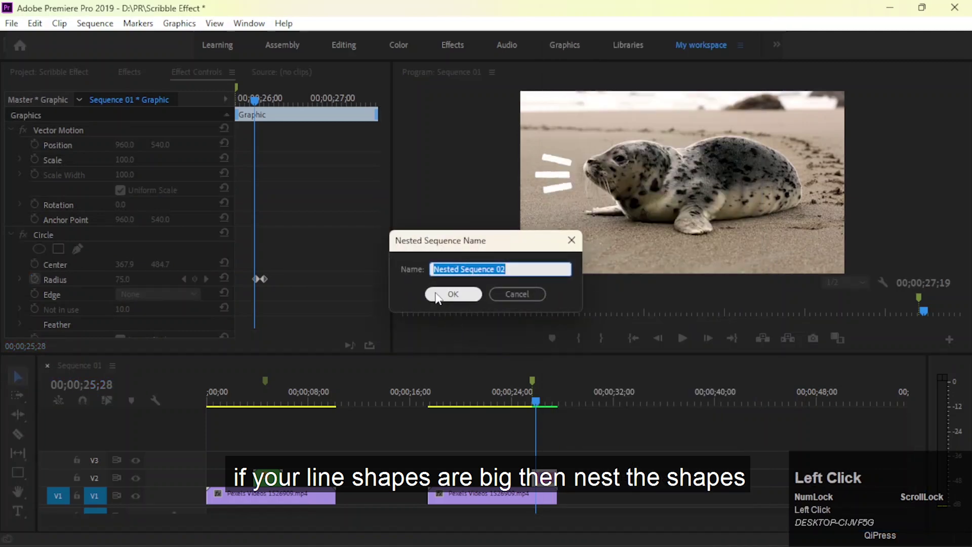
left_click(452, 294)
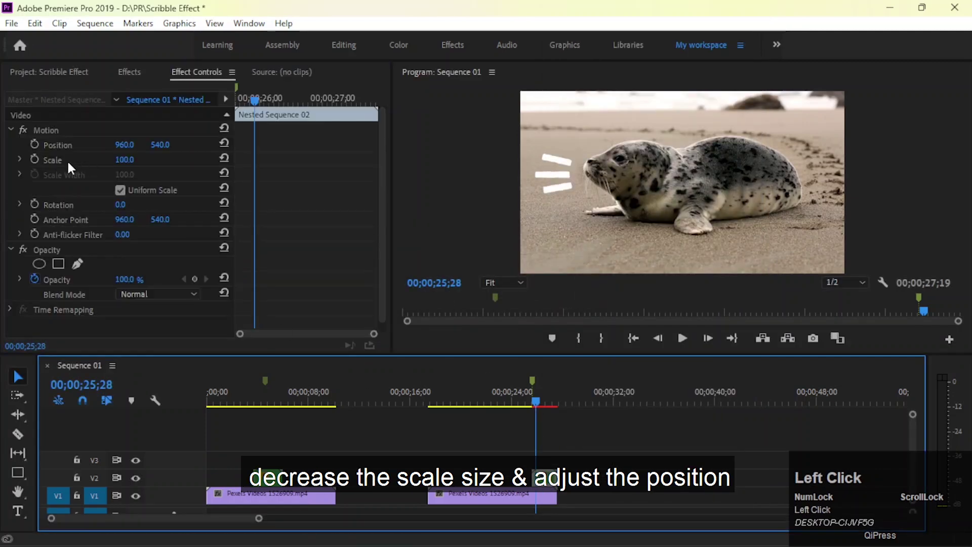
Step: Scale the nested sequence to 81, position it at 857, 515, and play back the final animation from 00;00;25;05
mouse_move(124, 160)
left_mouse_down()
mouse_move(115, 159)
mouse_move(160, 144)
mouse_move(109, 146)
left_mouse_up()
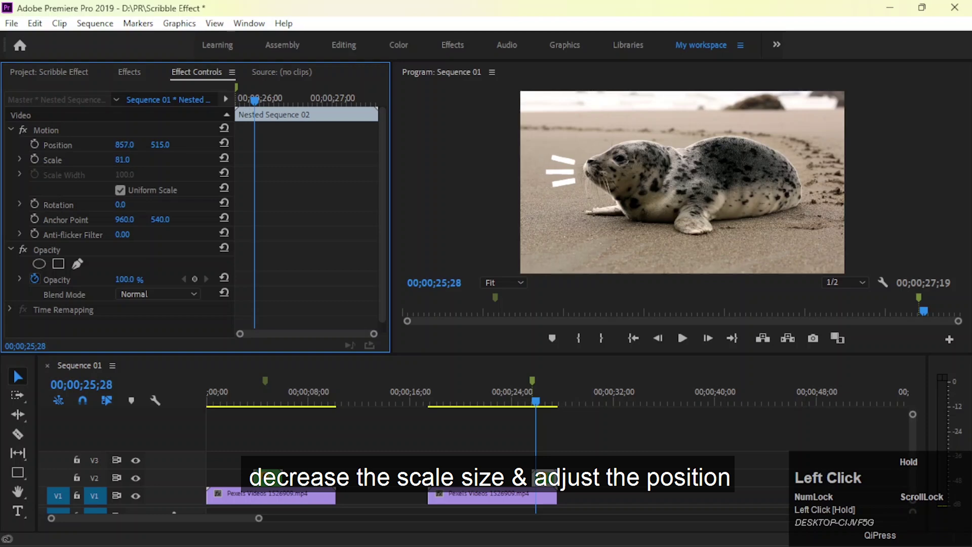
left_click_drag(536, 403, 527, 404)
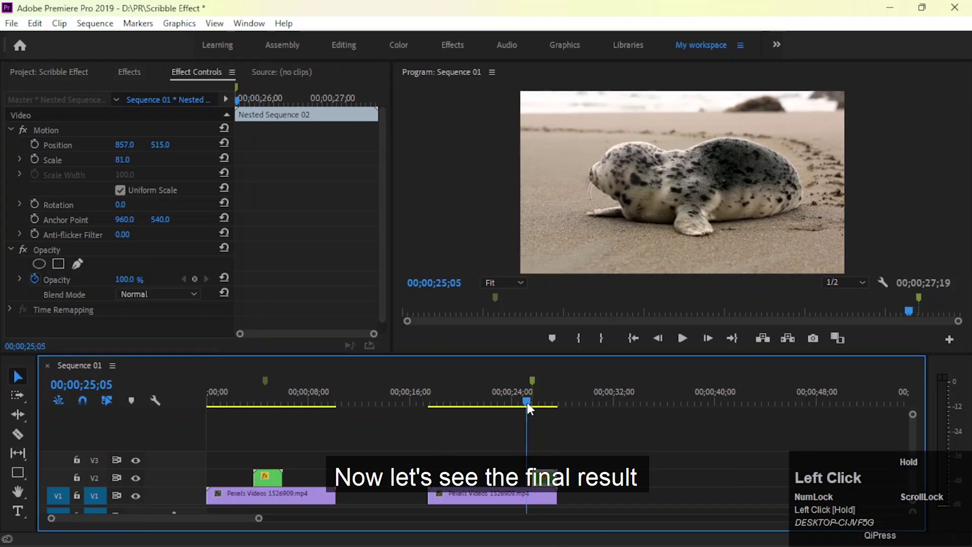
key("space")
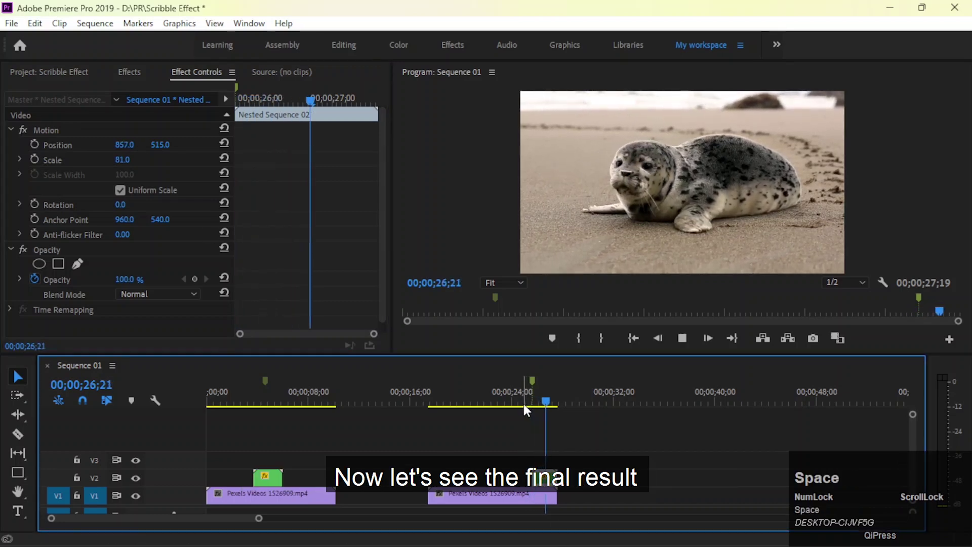
left_click(527, 459)
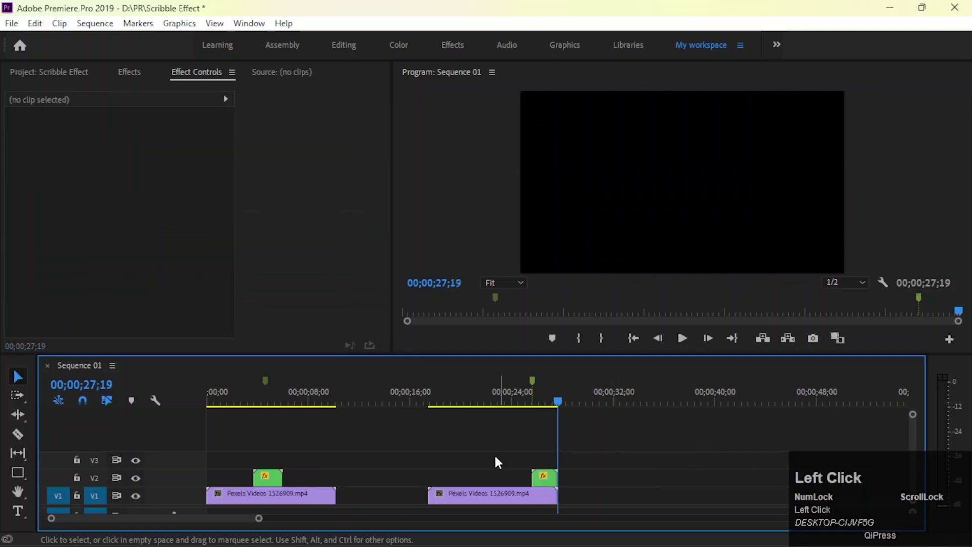